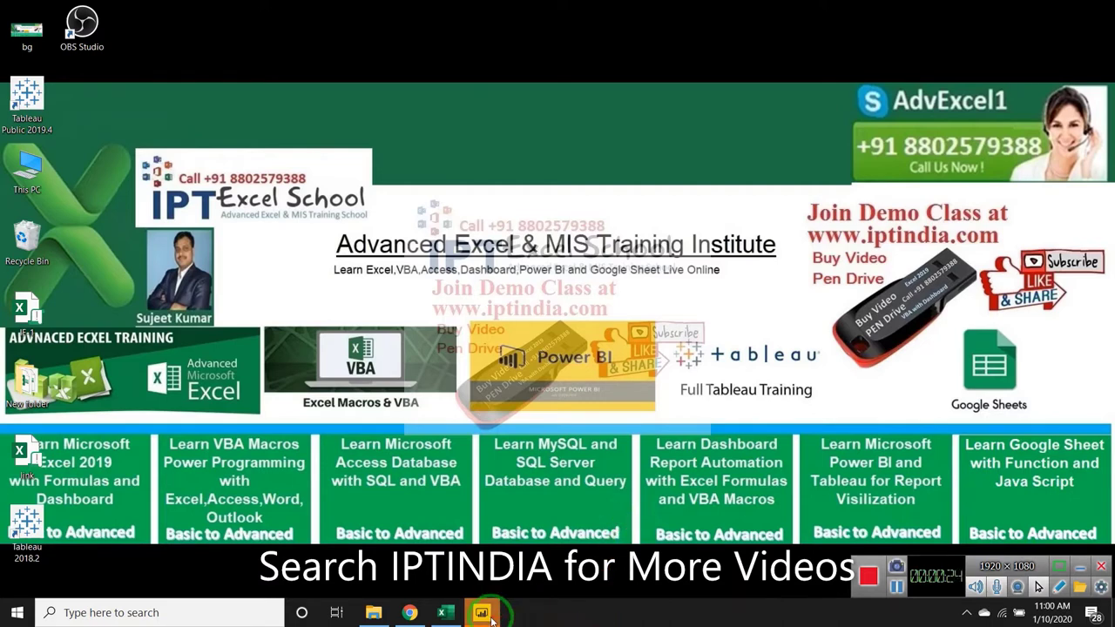
Start an Excel data import and open the CI.xlsm workbook
{"action": "left_click_drag", "start_coordinate": [484, 599], "coordinate": [516, 471]}
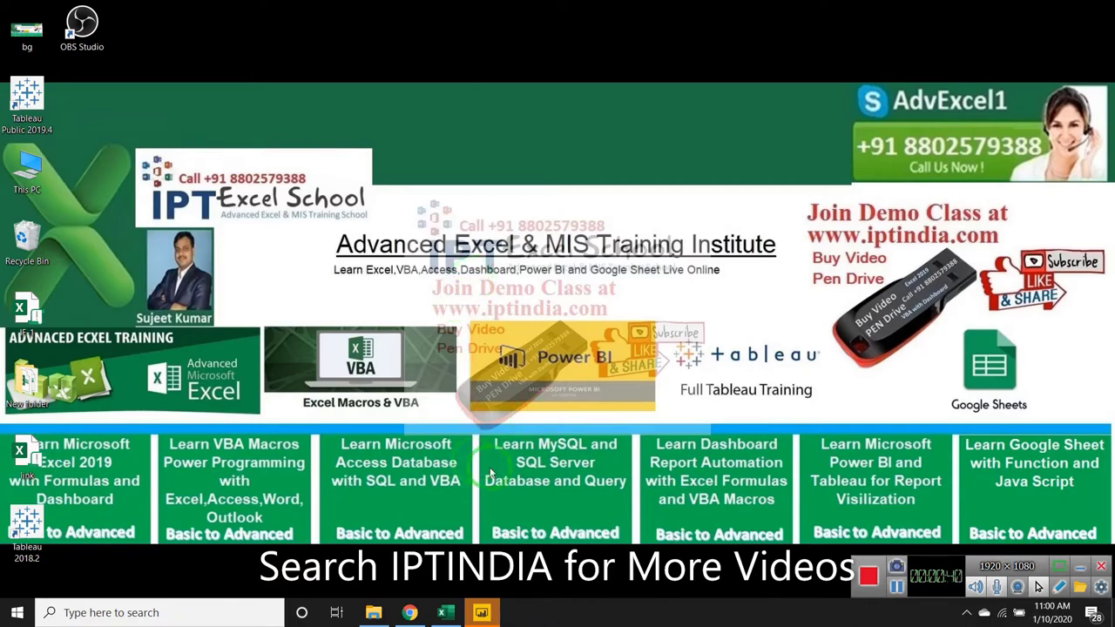
{"action": "left_click", "coordinate": [494, 614]}
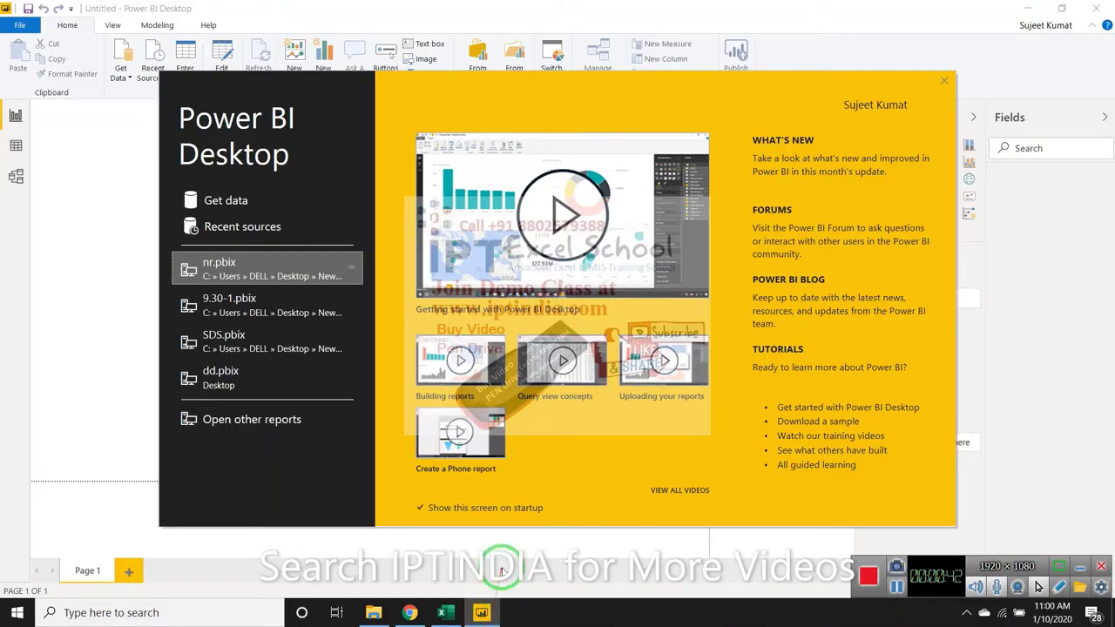
{"action": "left_click", "coordinate": [233, 200]}
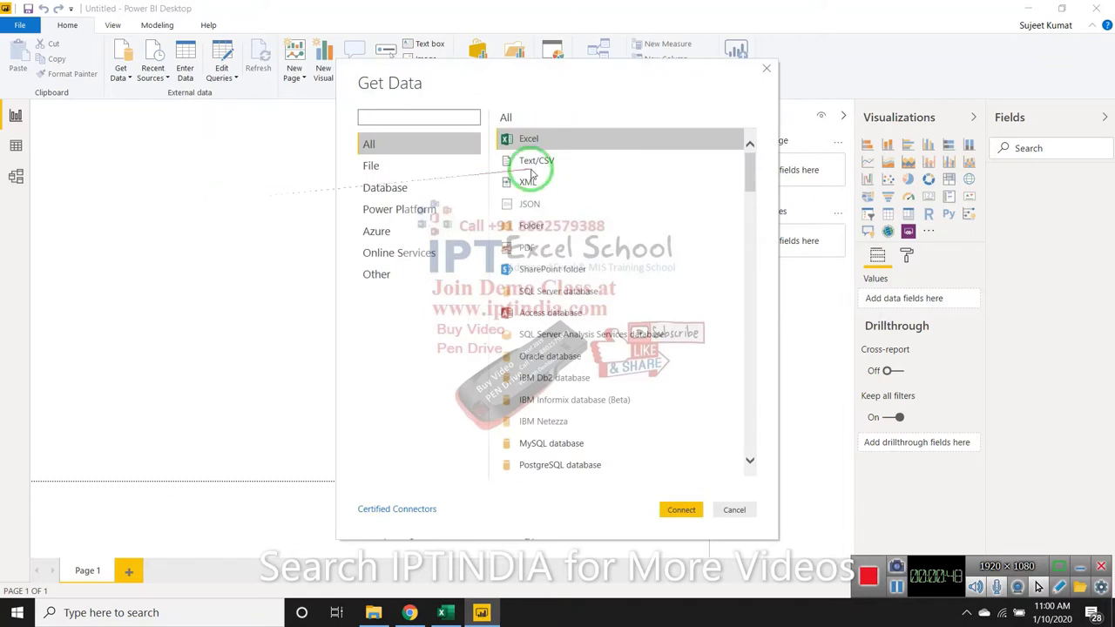
{"action": "left_click", "coordinate": [569, 152]}
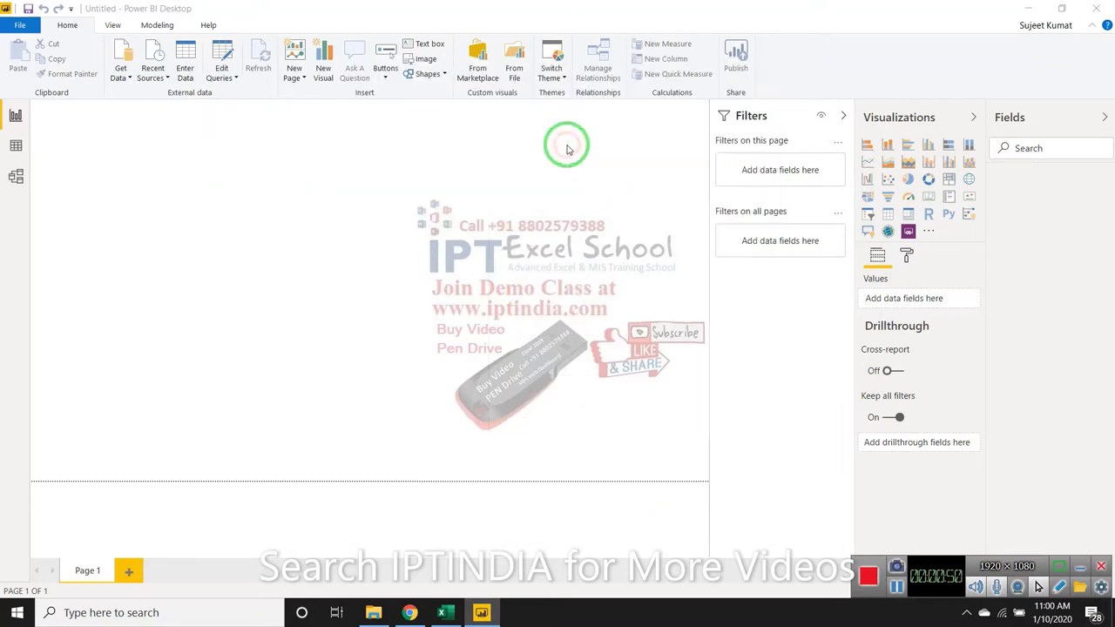
{"action": "left_click", "coordinate": [153, 105]}
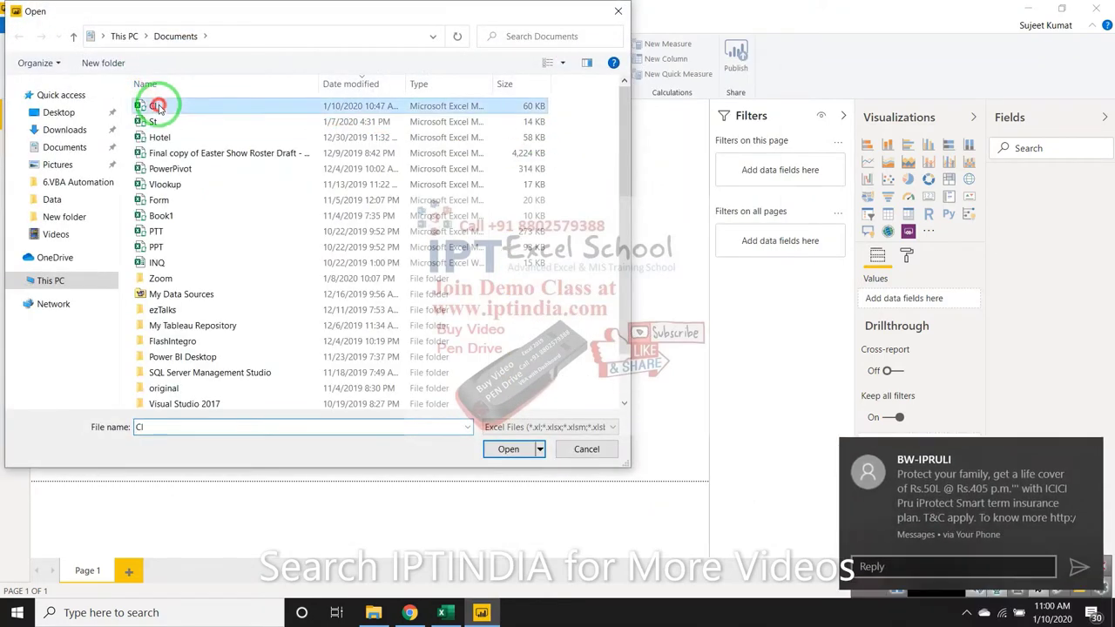
{"action": "left_click", "coordinate": [508, 448]}
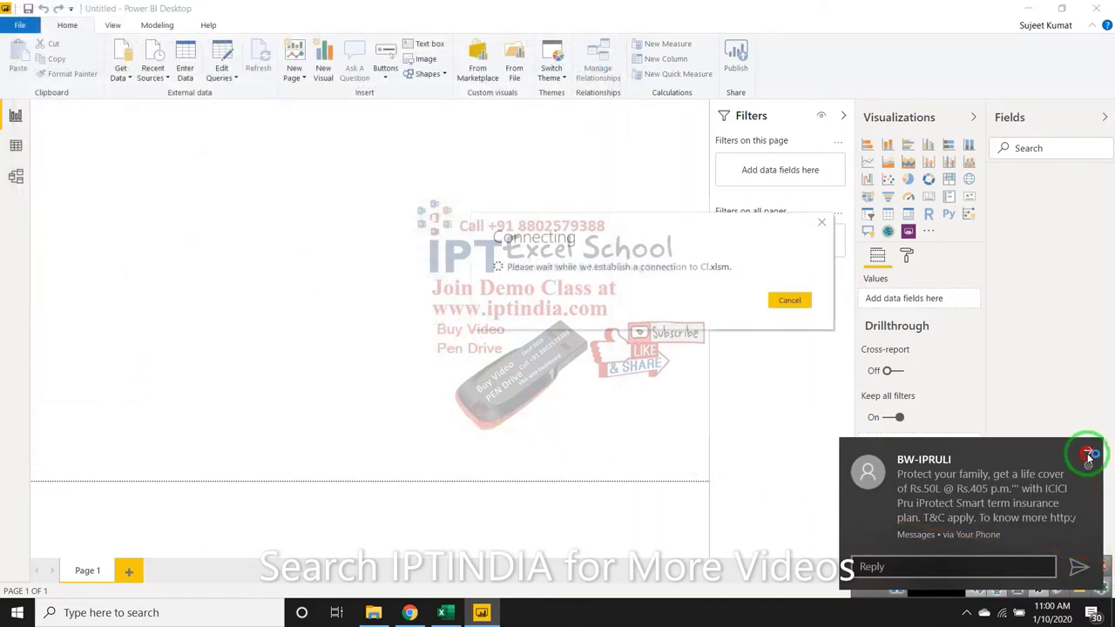
Tick Sheet1 in the Navigator and load it into the report
{"action": "left_click", "coordinate": [1089, 453]}
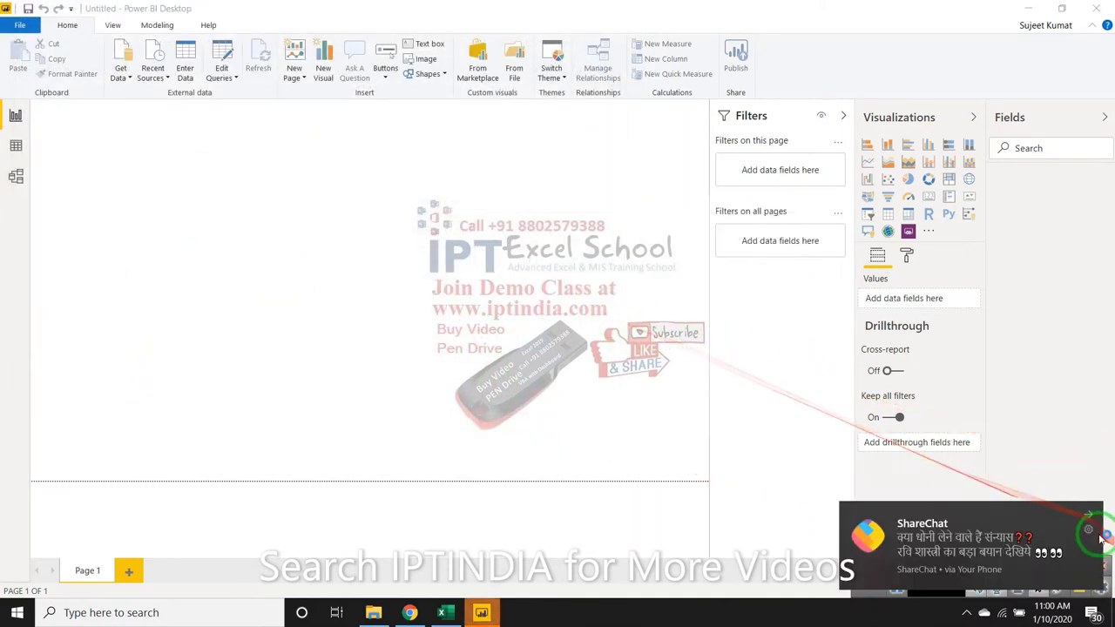
{"action": "left_click", "coordinate": [1089, 519]}
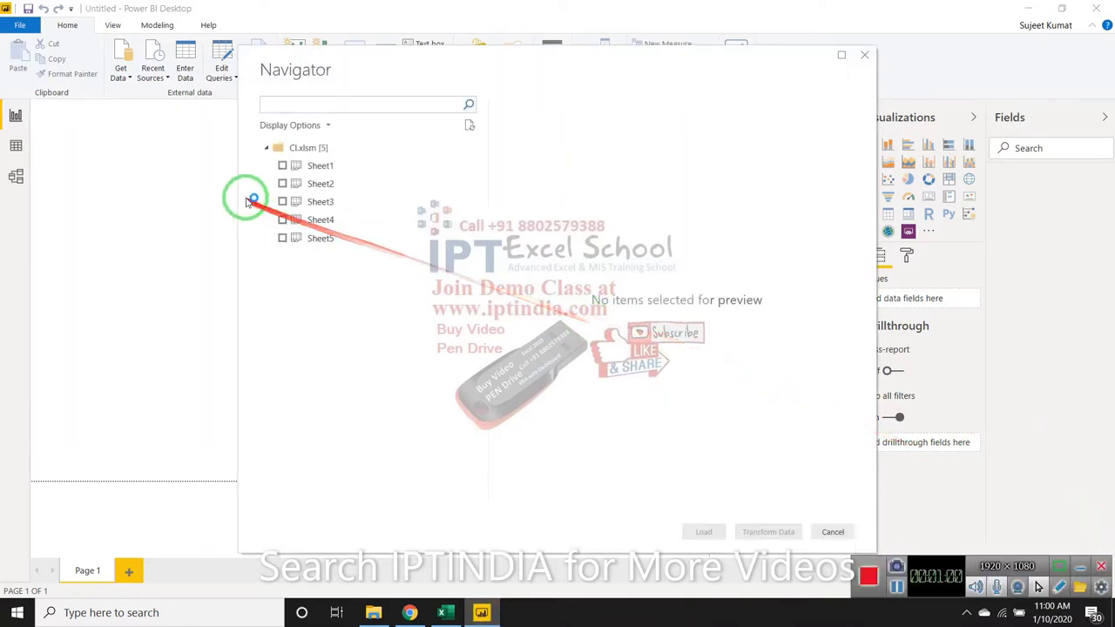
{"action": "left_click_drag", "start_coordinate": [298, 168], "coordinate": [292, 174]}
{"action": "left_click", "coordinate": [282, 166]}
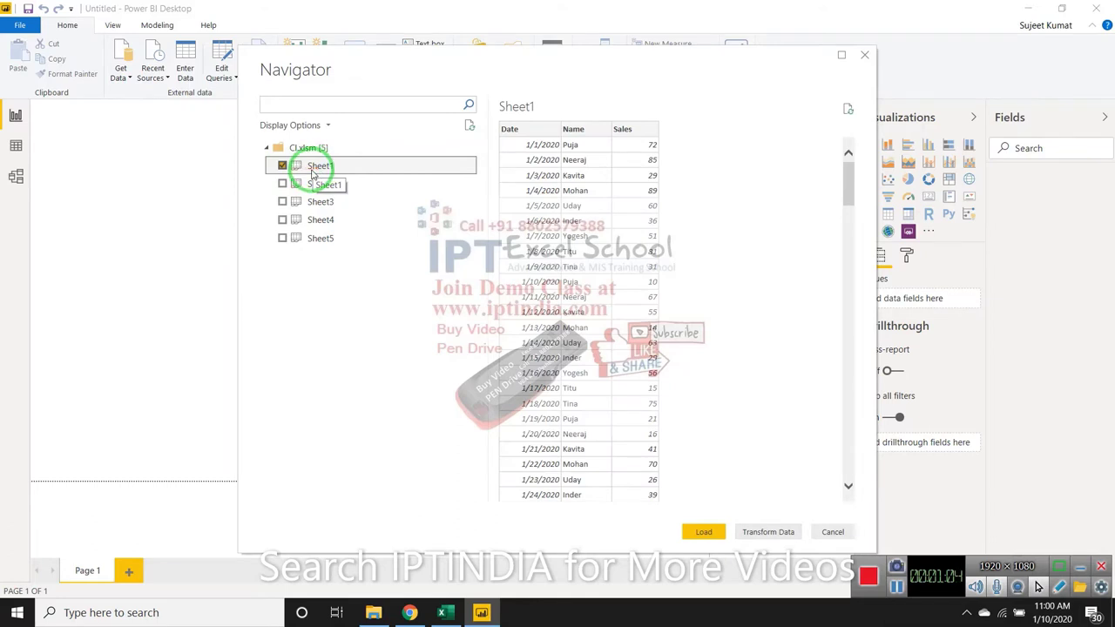
{"action": "left_click", "coordinate": [700, 533]}
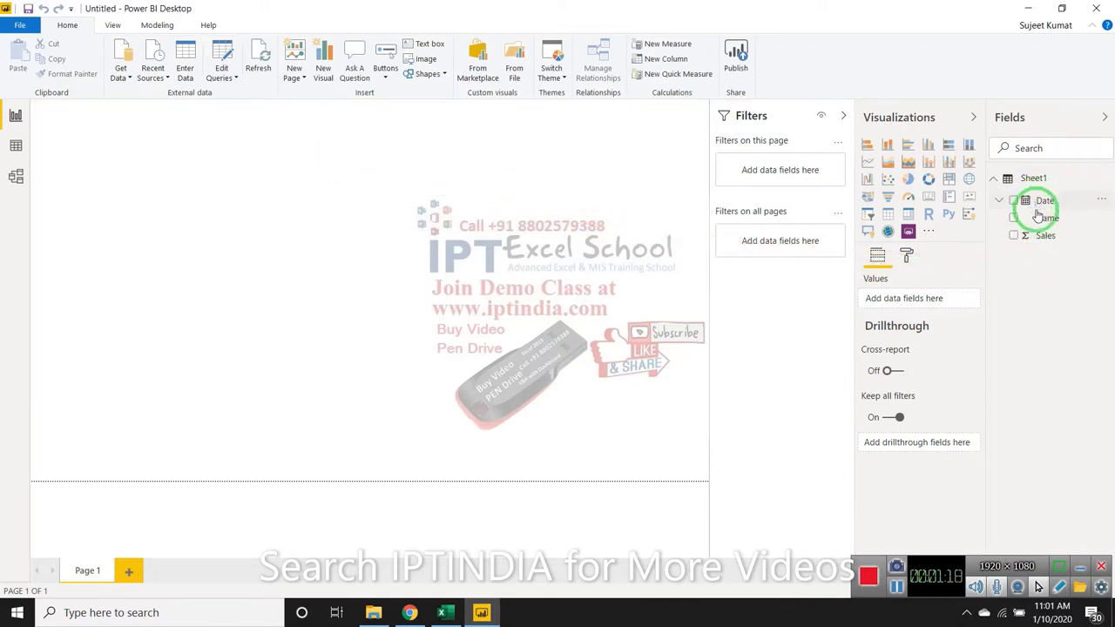
{"action": "mouse_move", "coordinate": [1044, 201]}
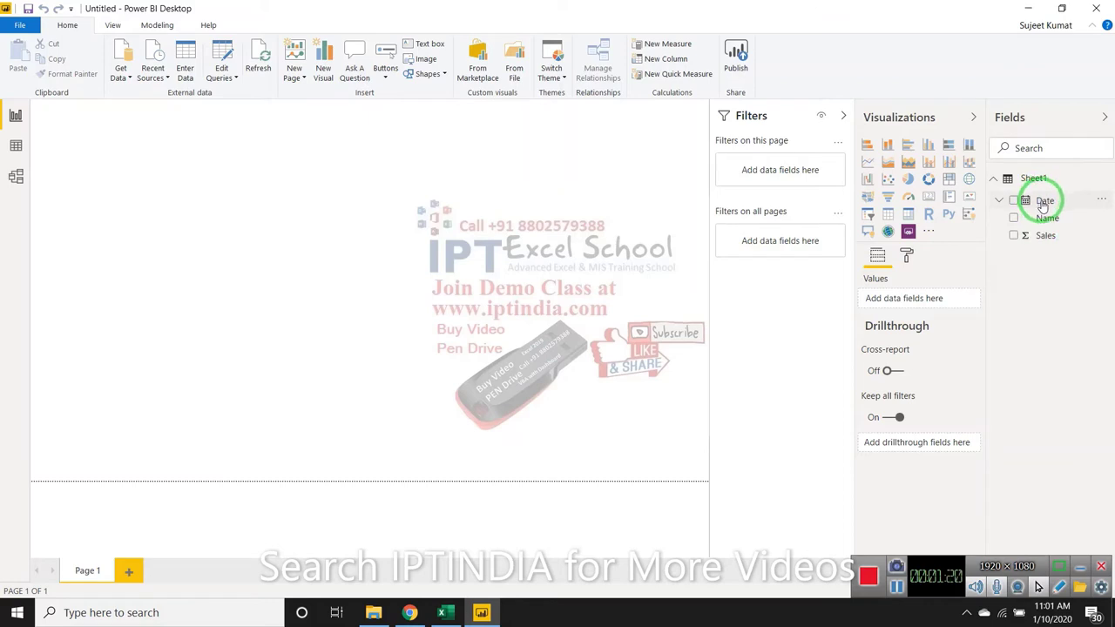
Build a column chart of Sales by Date and enlarge it across the canvas
{"action": "mouse_move", "coordinate": [1032, 202]}
{"action": "left_mouse_down"}
{"action": "mouse_move", "coordinate": [890, 231]}
{"action": "mouse_move", "coordinate": [222, 174]}
{"action": "left_mouse_up"}
{"action": "left_click_drag", "start_coordinate": [1062, 235], "coordinate": [299, 182]}
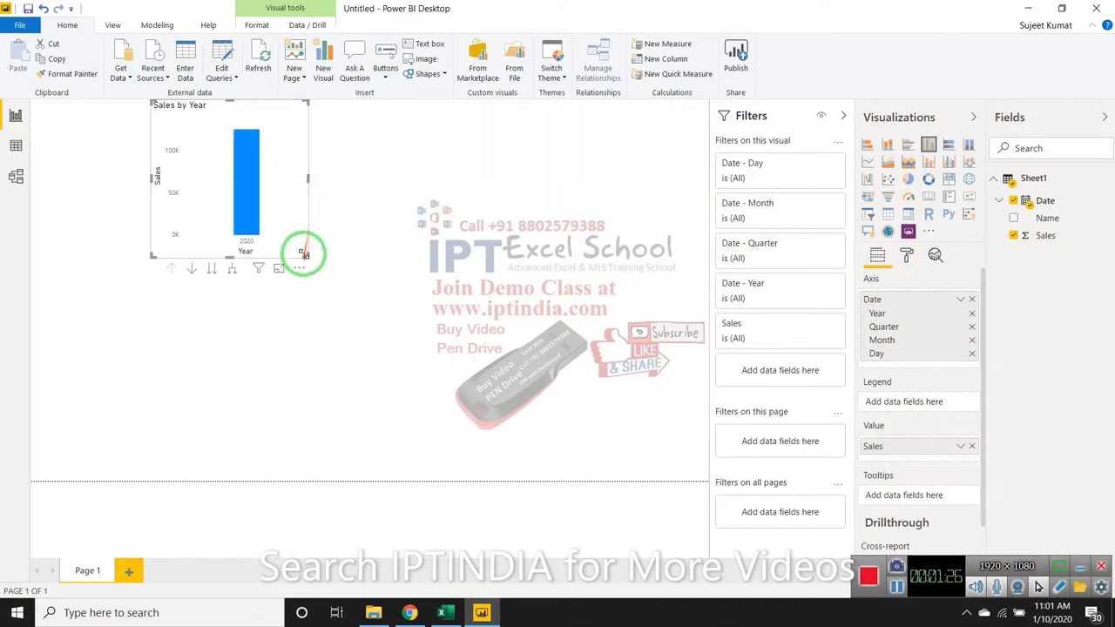
{"action": "left_click_drag", "start_coordinate": [305, 254], "coordinate": [481, 364]}
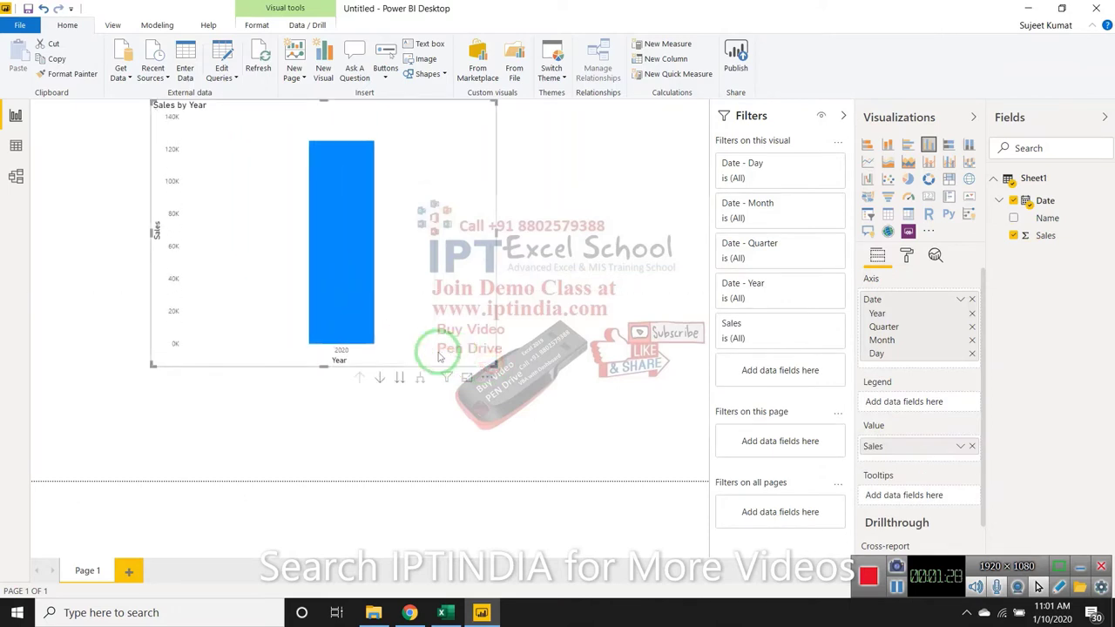
Drill the chart down through quarters and months to days, then back up to Month
{"action": "left_click", "coordinate": [380, 380]}
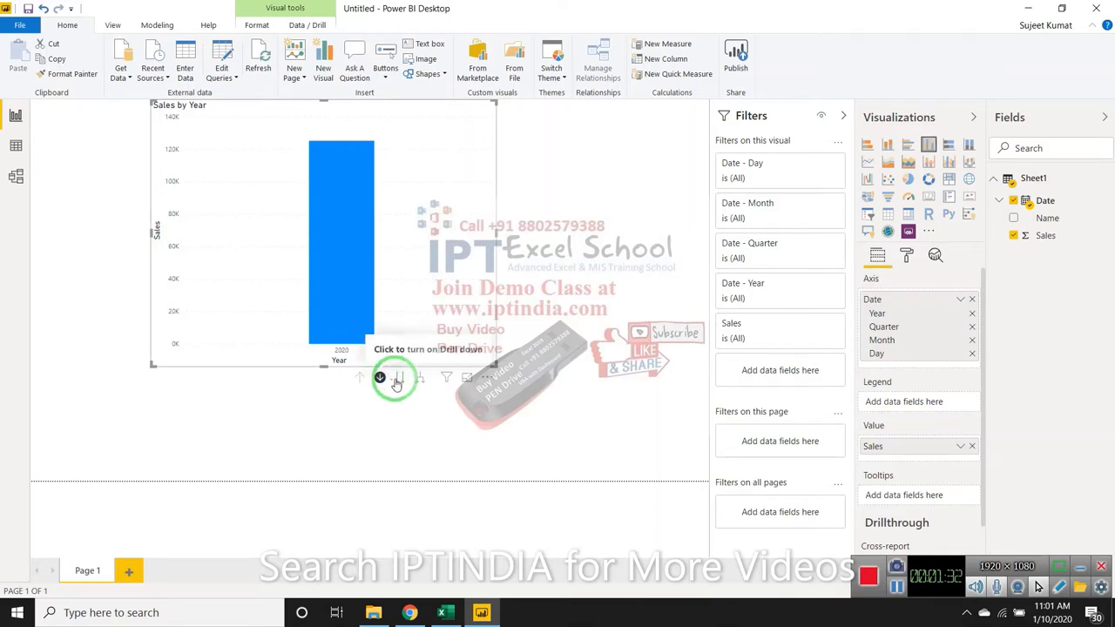
{"action": "left_click", "coordinate": [398, 380]}
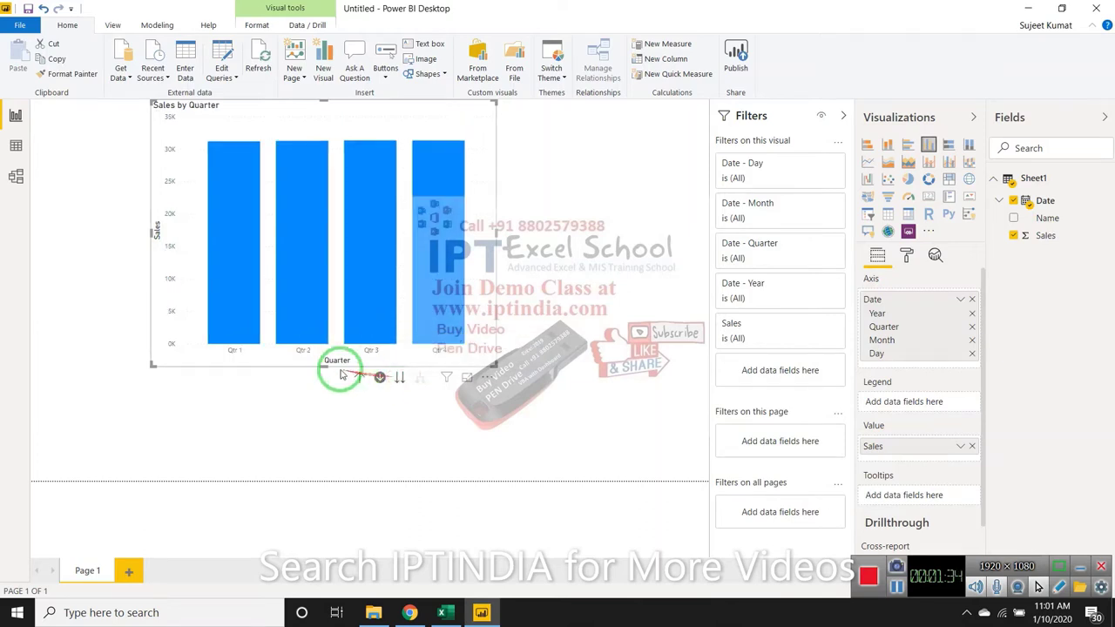
{"action": "left_click", "coordinate": [419, 378]}
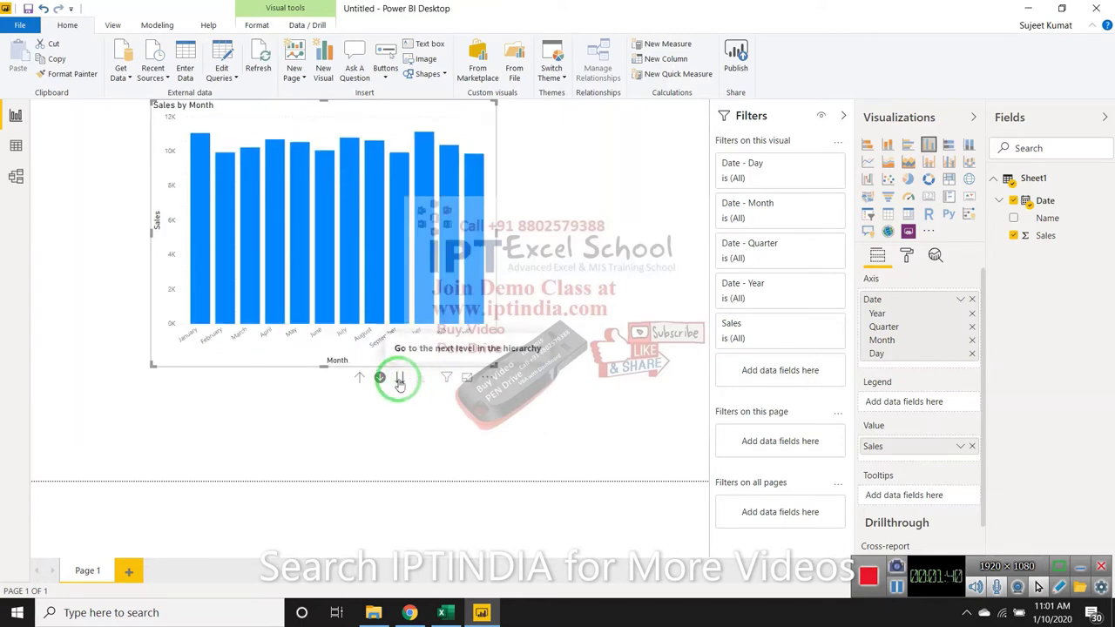
{"action": "left_click", "coordinate": [399, 381]}
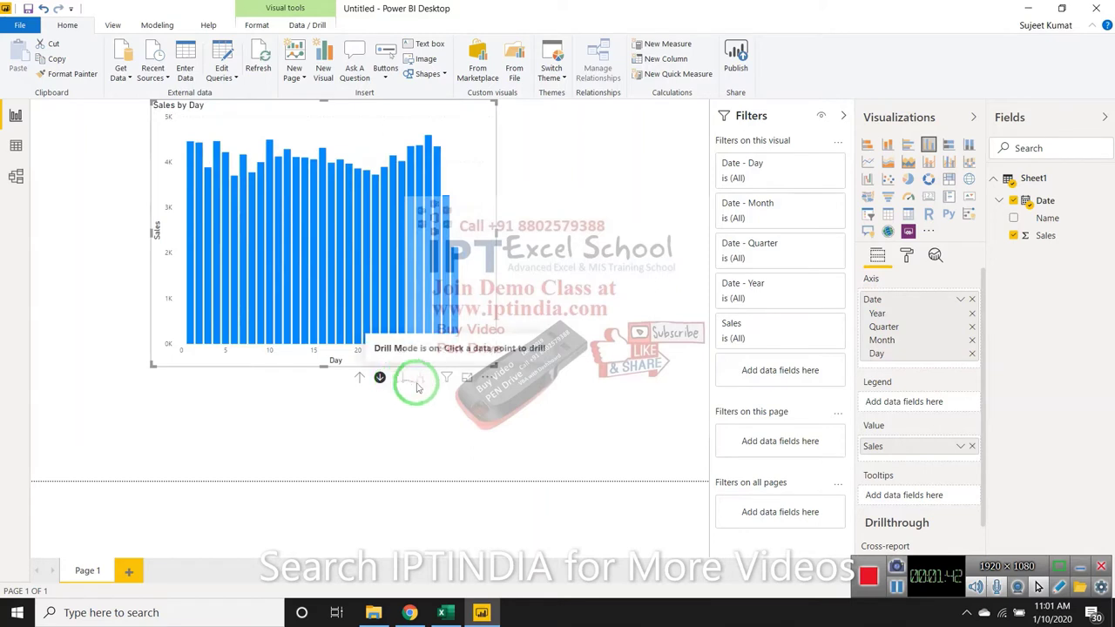
{"action": "left_click_drag", "start_coordinate": [436, 213], "coordinate": [516, 170]}
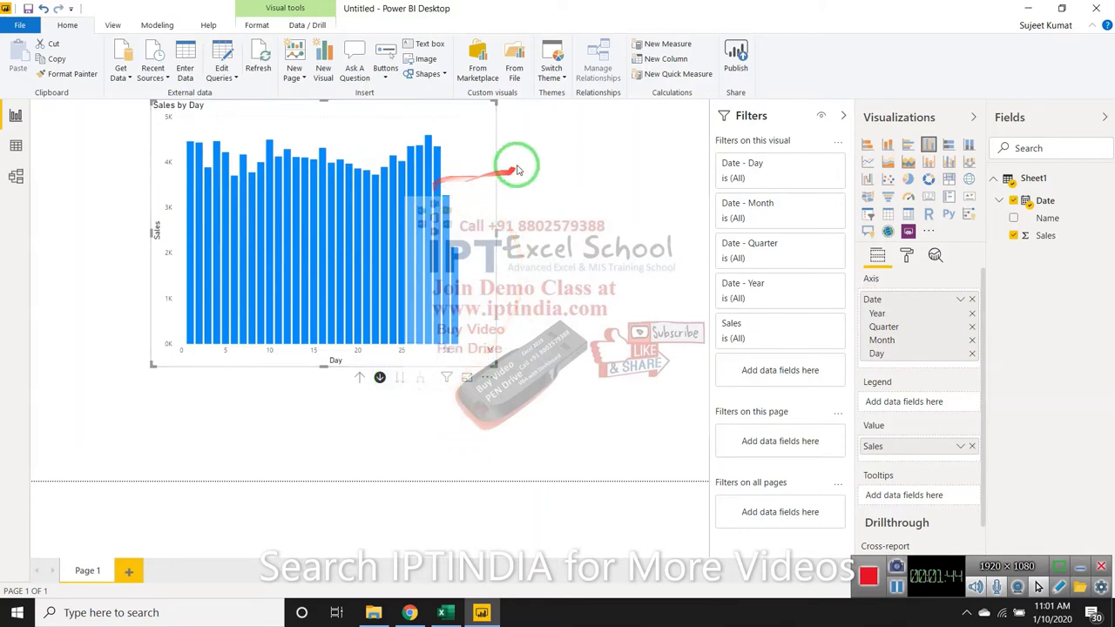
{"action": "left_click", "coordinate": [360, 379]}
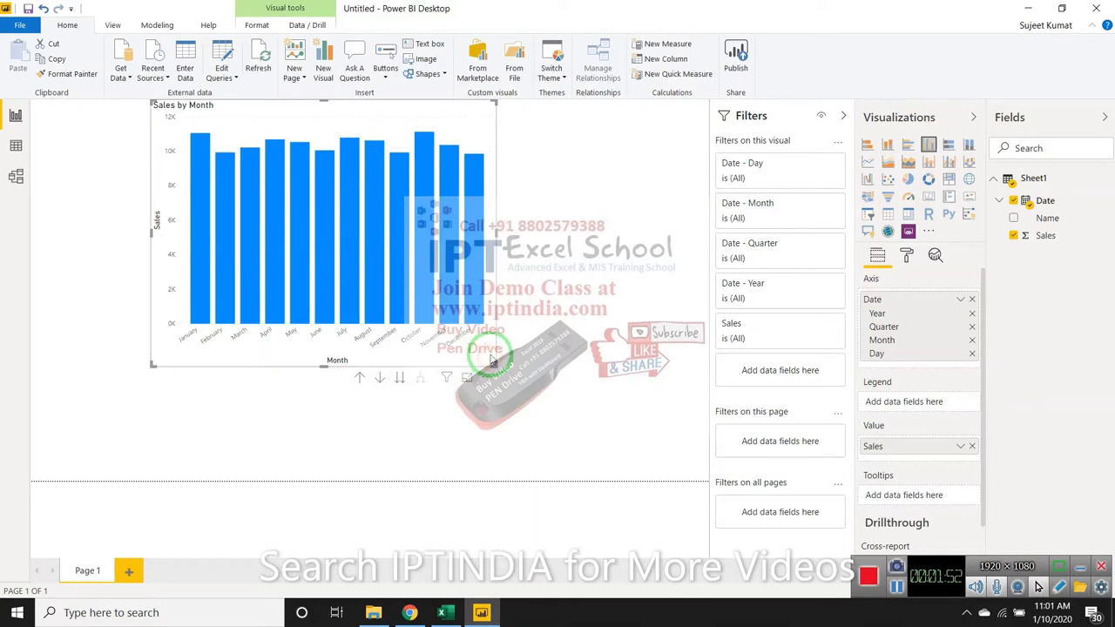
Delete the chart and view the Sheet1 table rows in Data view, selecting the Sales column
{"action": "key", "text": "Delete"}
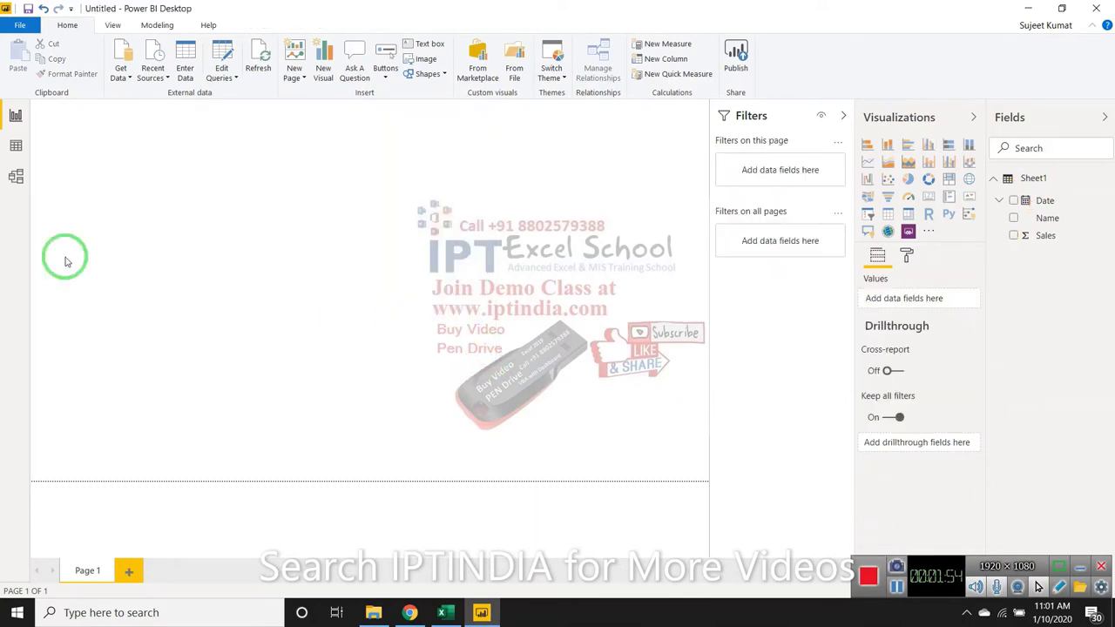
{"action": "left_click", "coordinate": [19, 148]}
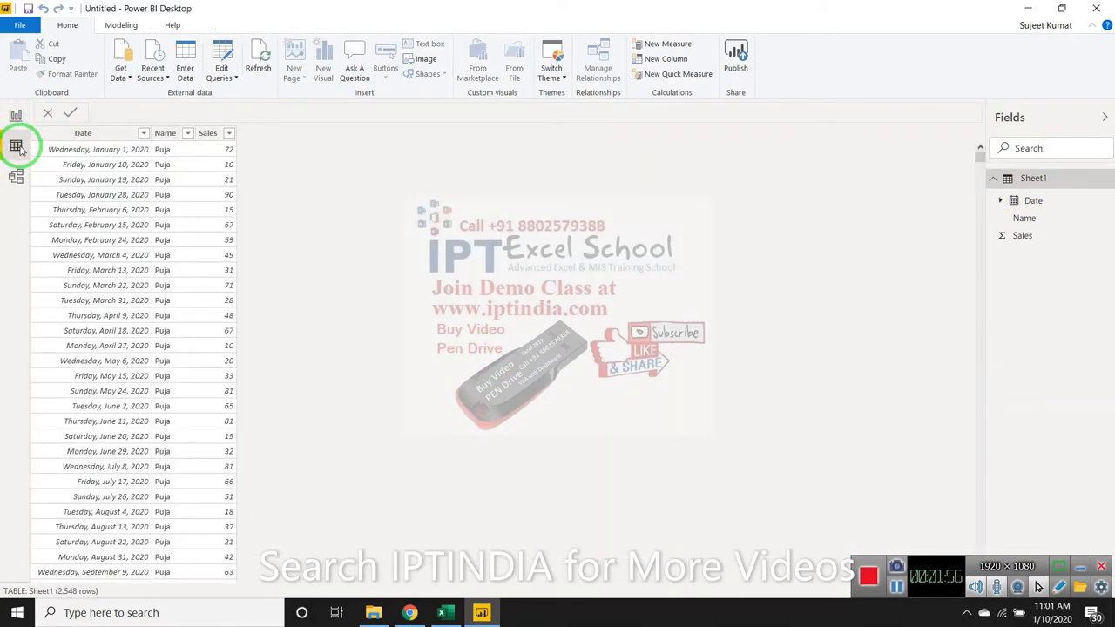
{"action": "left_click", "coordinate": [202, 135]}
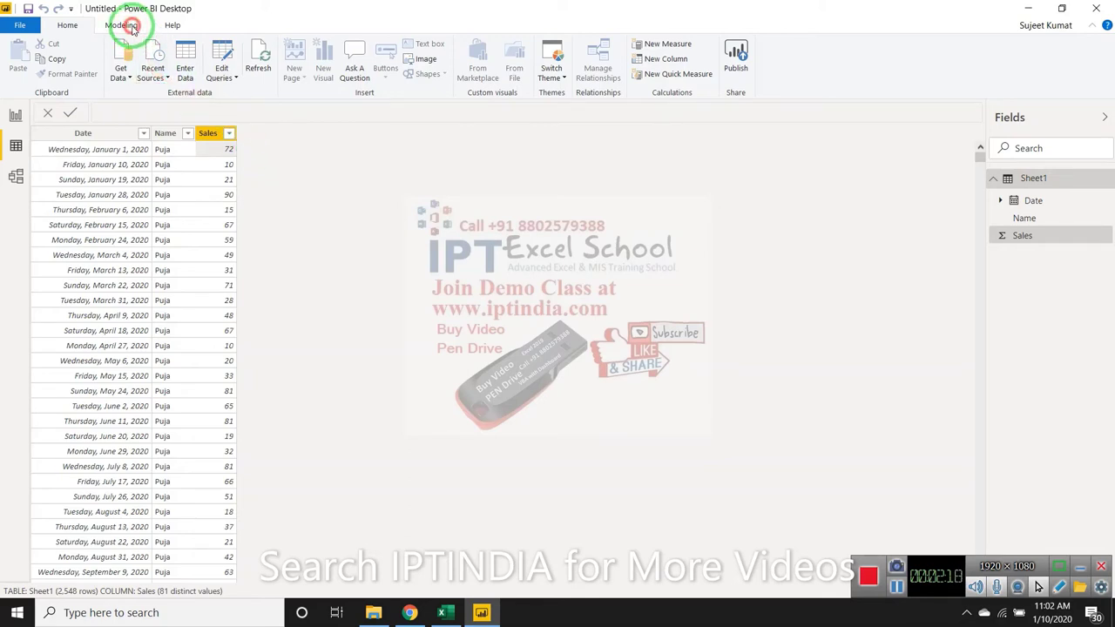
Add a new calculated column to Sheet1 and name it Month
{"action": "left_click", "coordinate": [129, 26]}
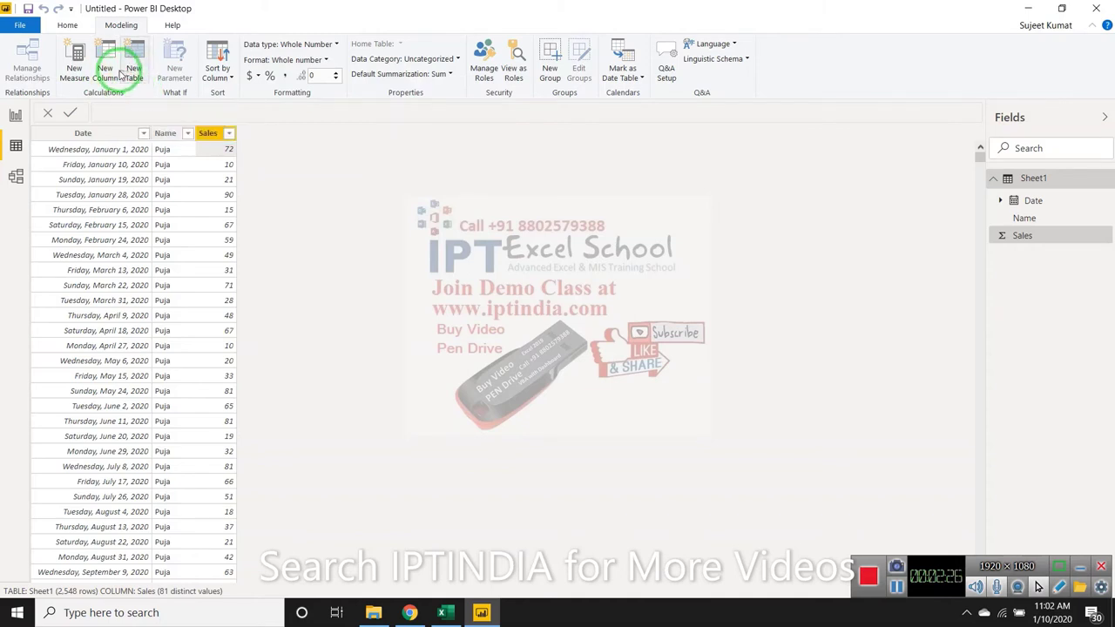
{"action": "left_click", "coordinate": [105, 72]}
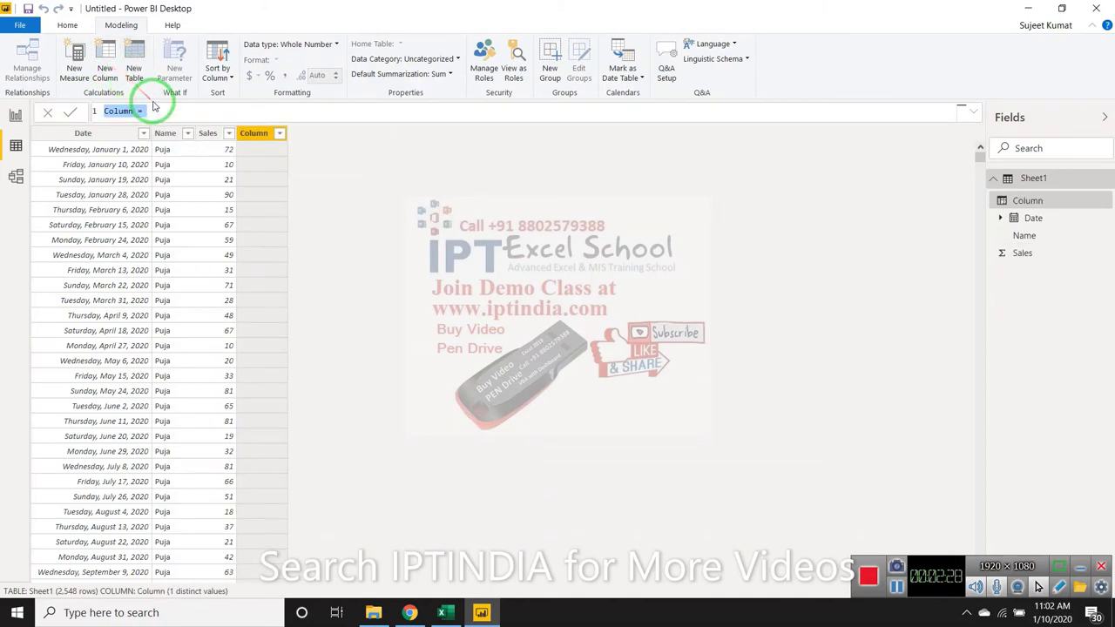
{"action": "left_click", "coordinate": [127, 111]}
{"action": "double_click", "coordinate": [127, 110]}
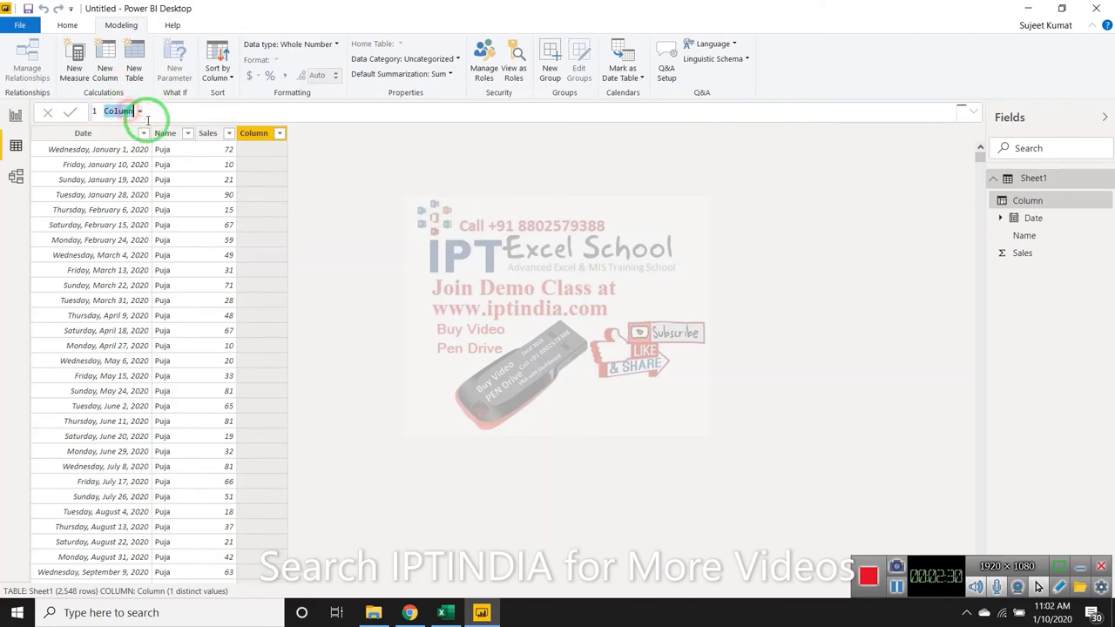
{"action": "type", "text": "Month"}
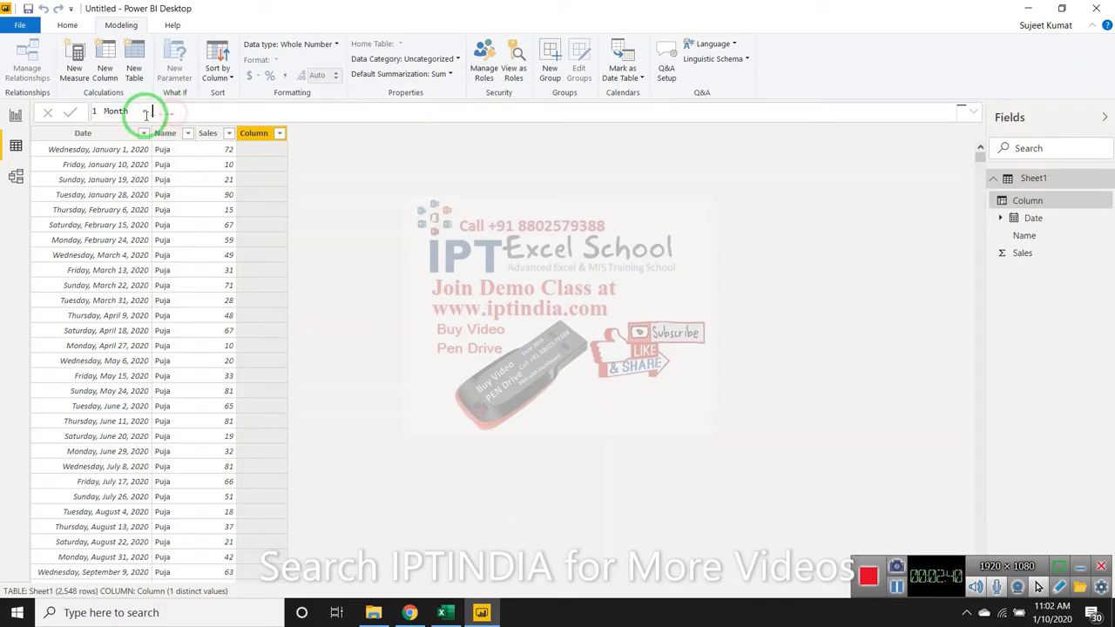
Enter the formula FORMAT([Date],"MMMM") and commit it to fill the month names
{"action": "left_click", "coordinate": [177, 113]}
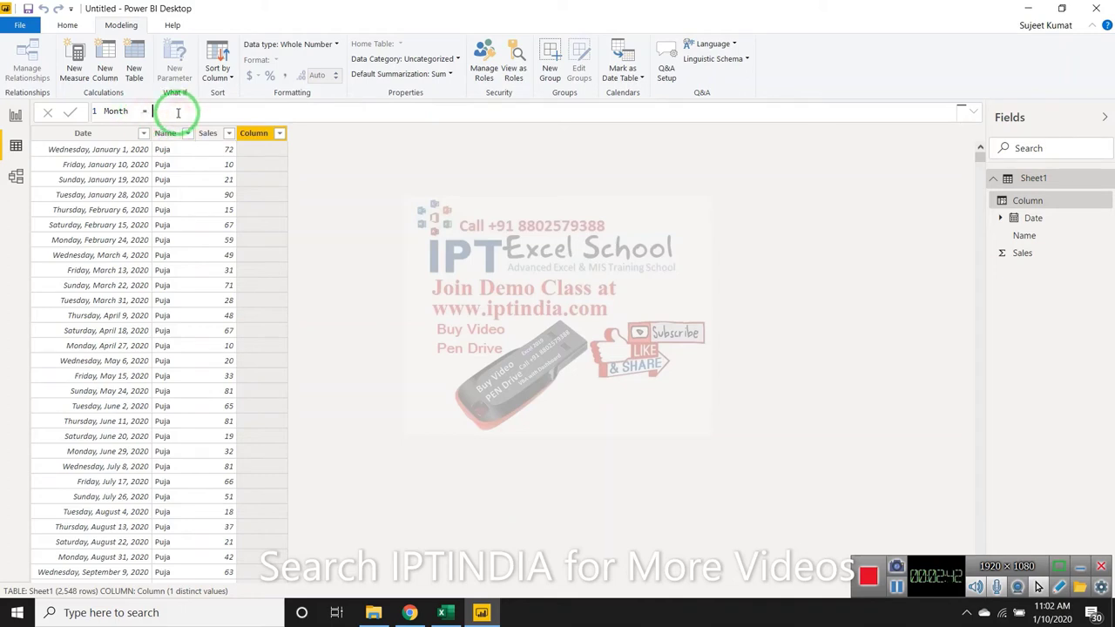
{"action": "type", "text": "fo"}
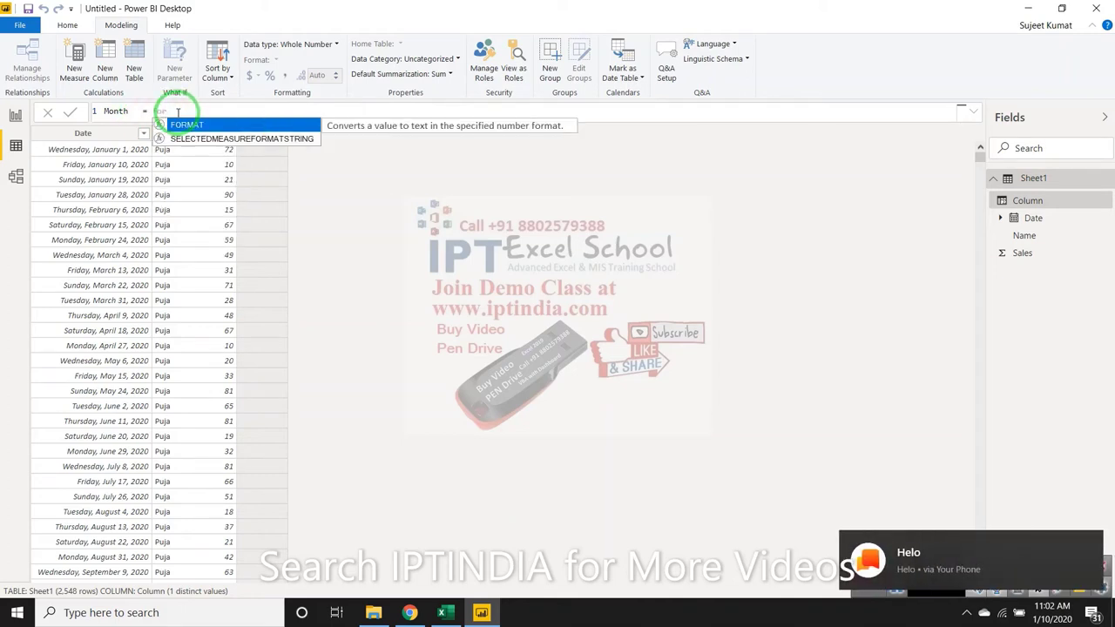
{"action": "key", "text": "Tab"}
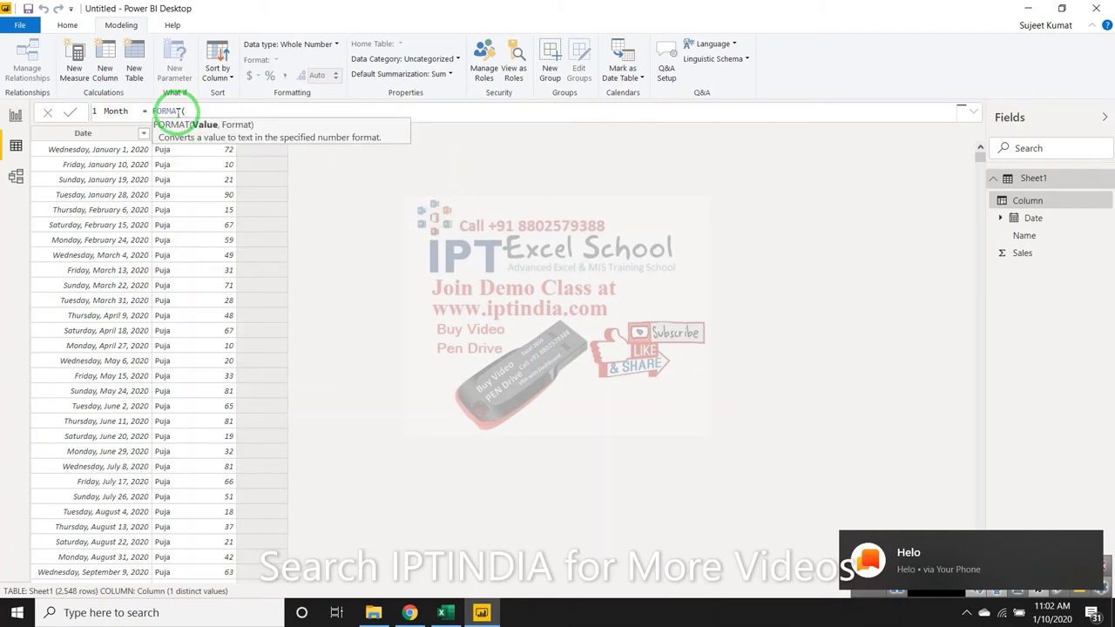
{"action": "type", "text": "da"}
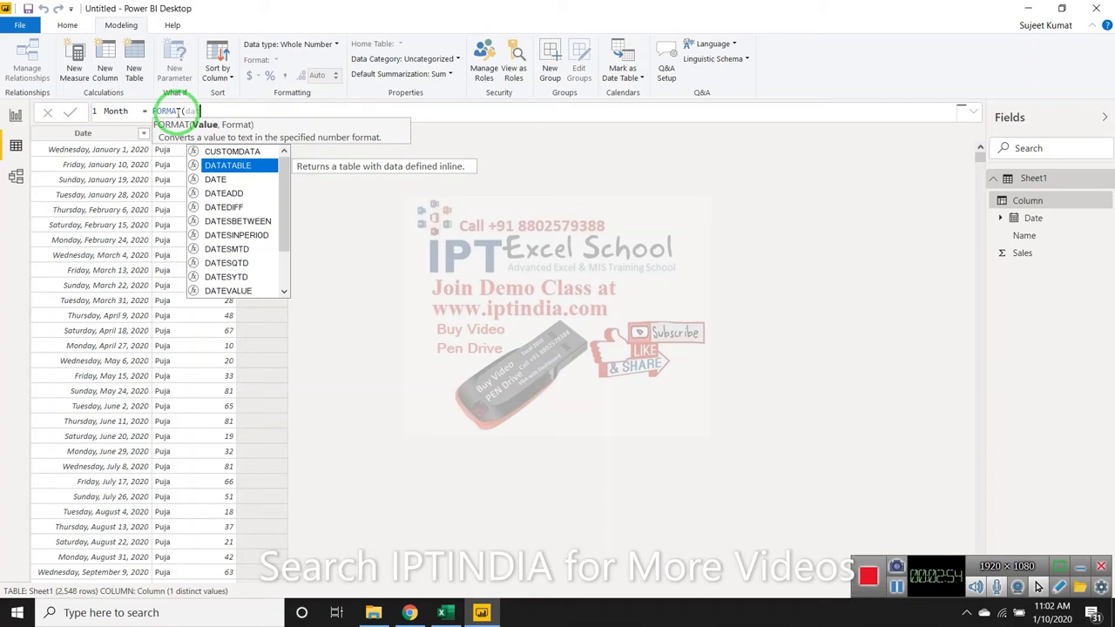
{"action": "key", "text": "BackSpace"}
{"action": "key", "text": "BackSpace"}
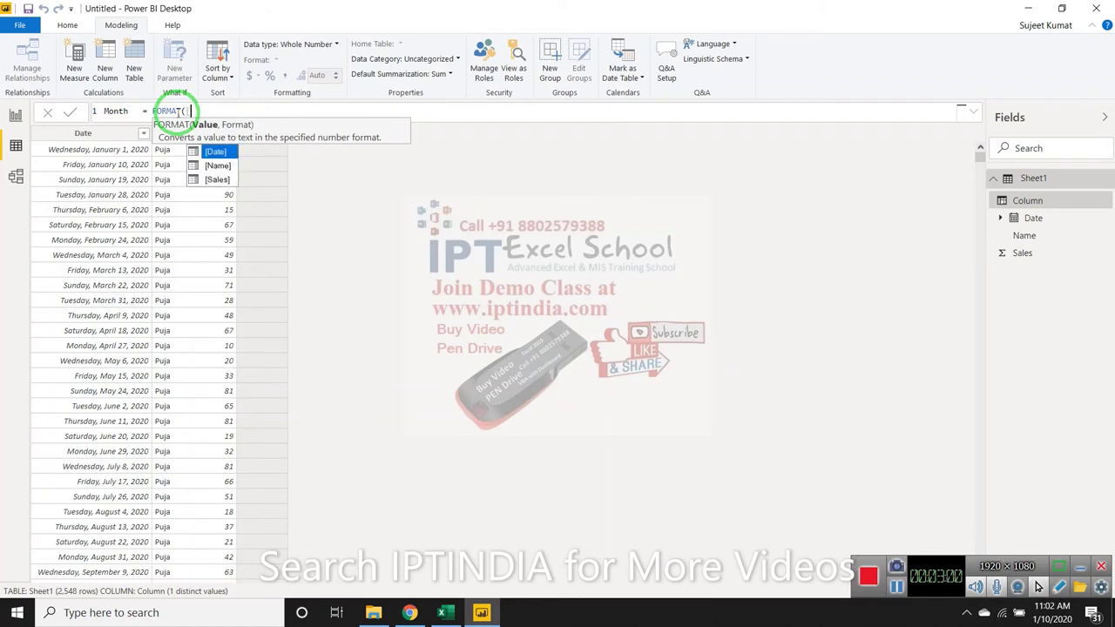
{"action": "key", "text": "Tab"}
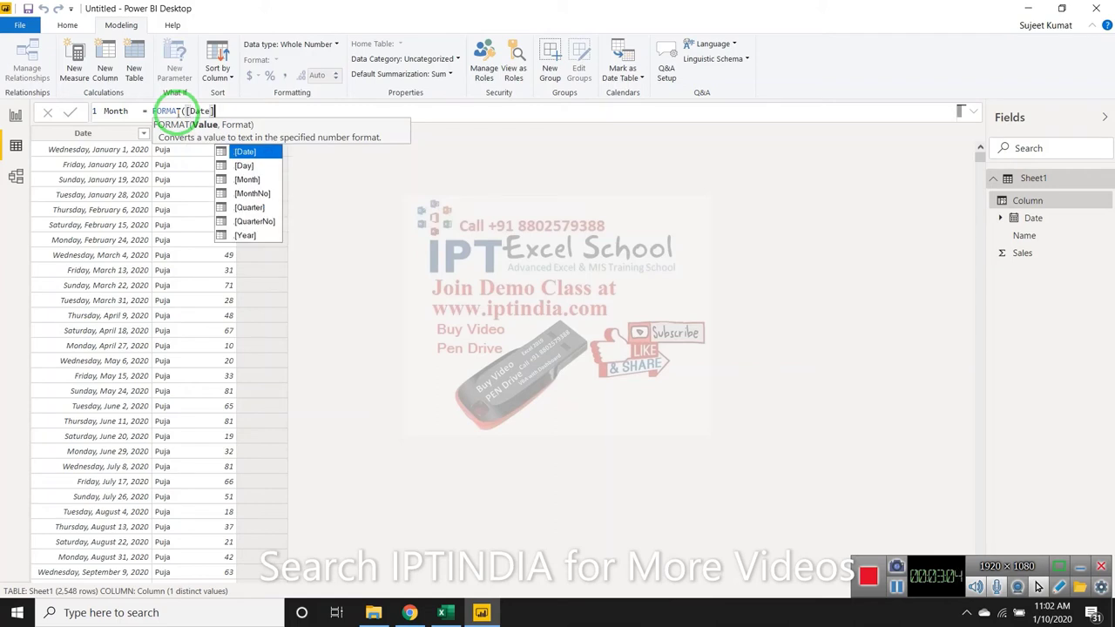
{"action": "type", "text": ","}
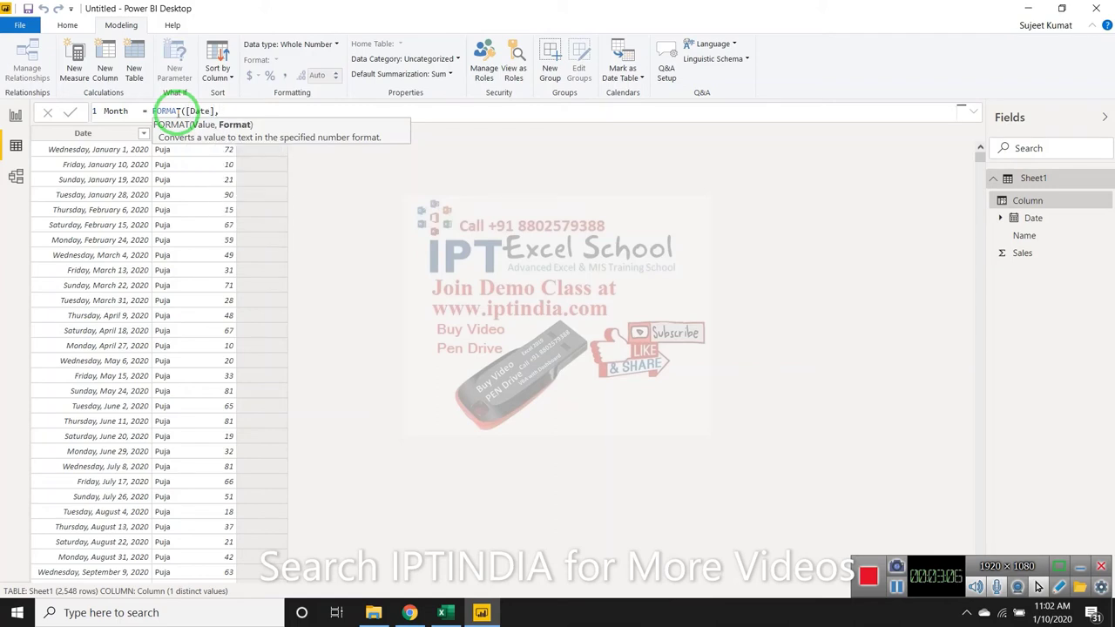
{"action": "type", "text": "\"MMMM\""}
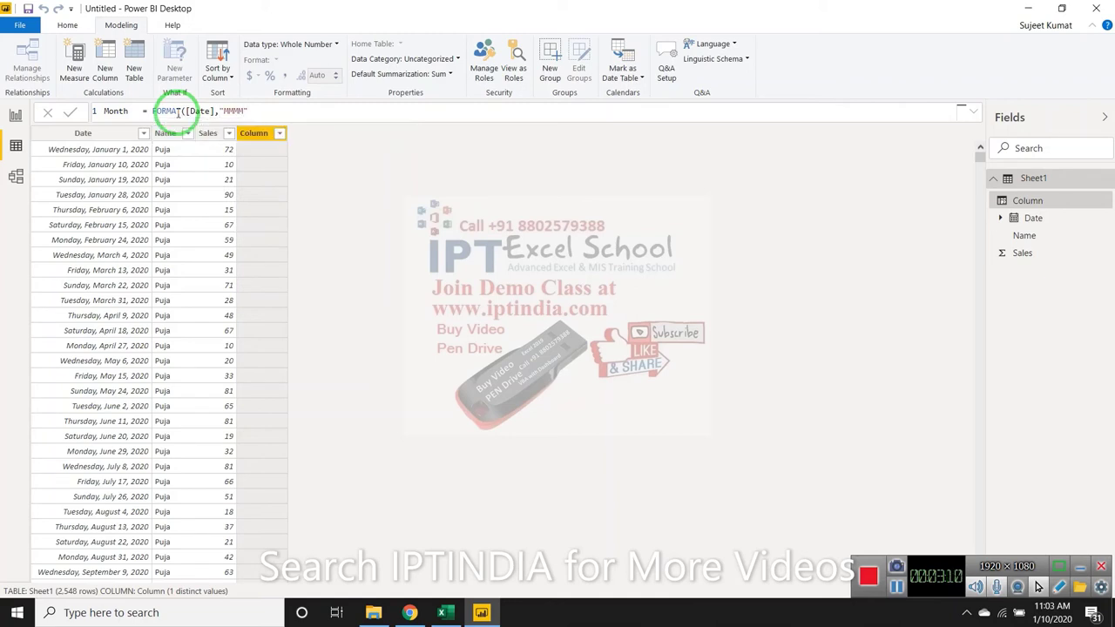
{"action": "type", "text": ")"}
{"action": "key", "text": "Return"}
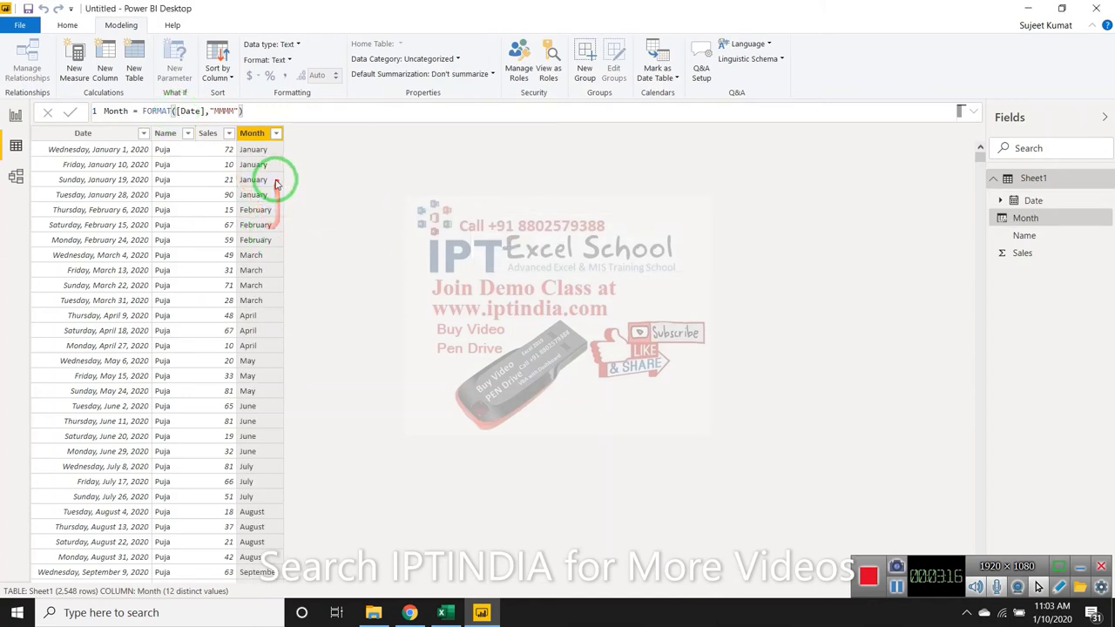
In Report view, build a table visual listing Month with total Sales
{"action": "left_click", "coordinate": [16, 115]}
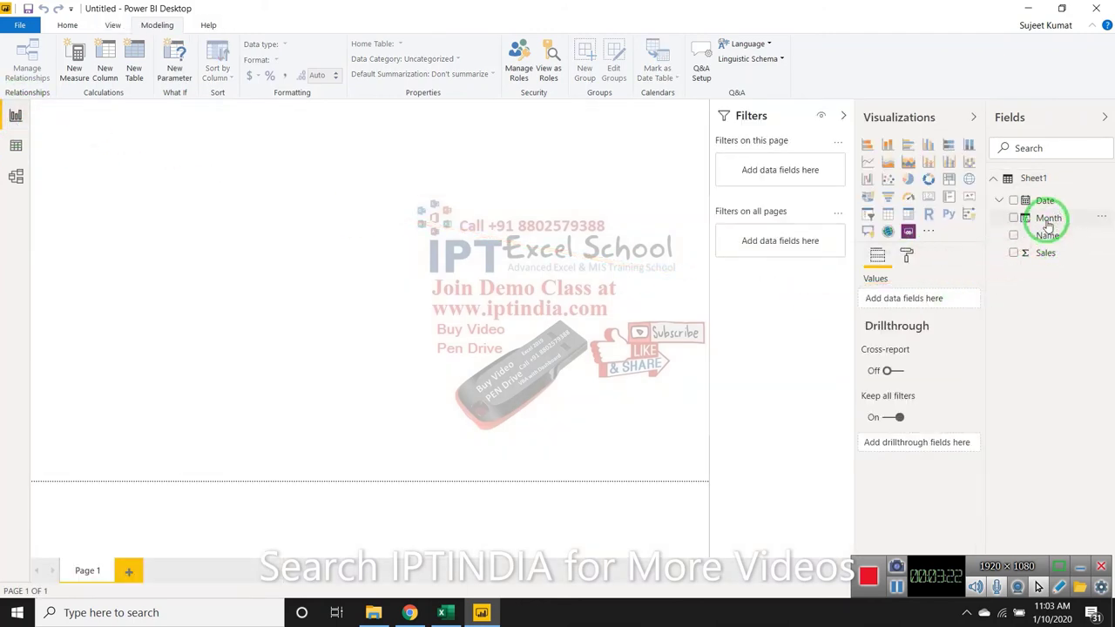
{"action": "left_click_drag", "start_coordinate": [1047, 218], "coordinate": [381, 193]}
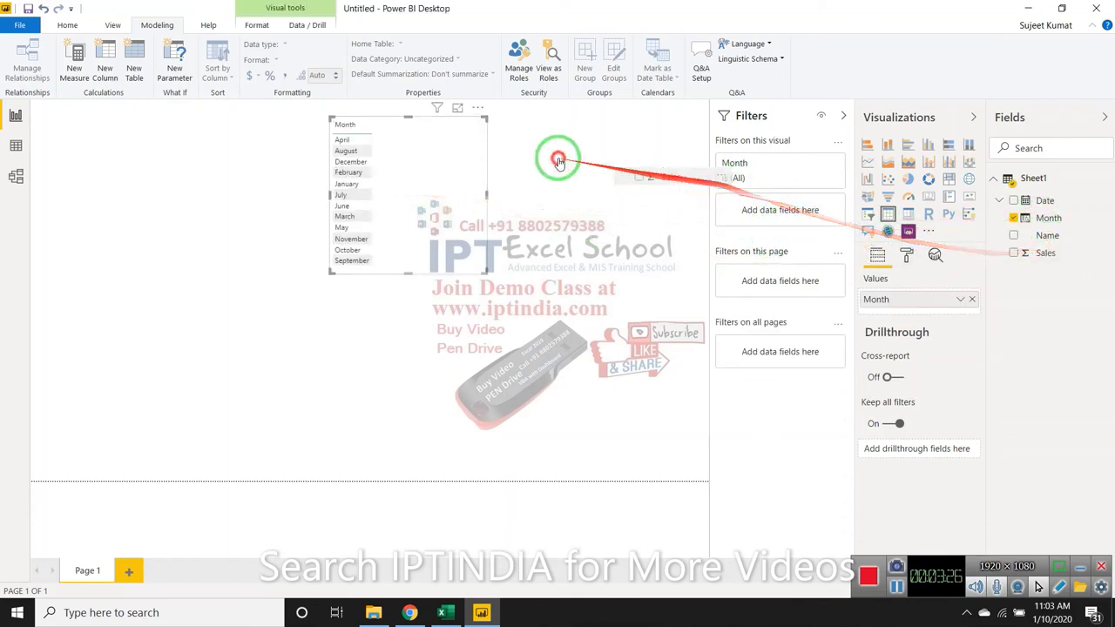
{"action": "left_click_drag", "start_coordinate": [1042, 252], "coordinate": [461, 162]}
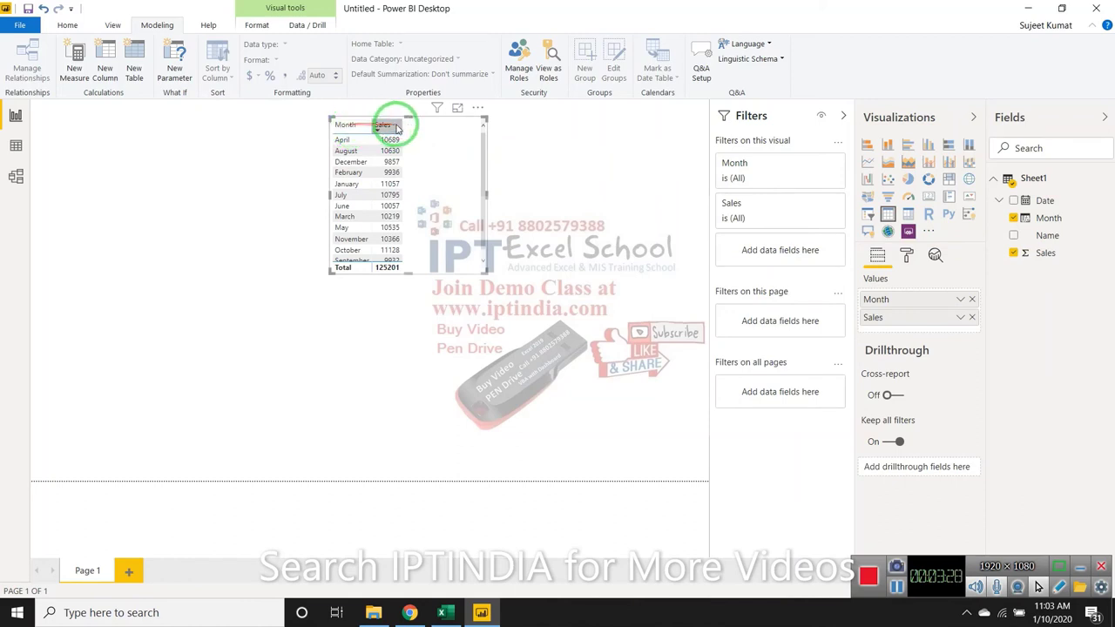
{"action": "left_click", "coordinate": [250, 129]}
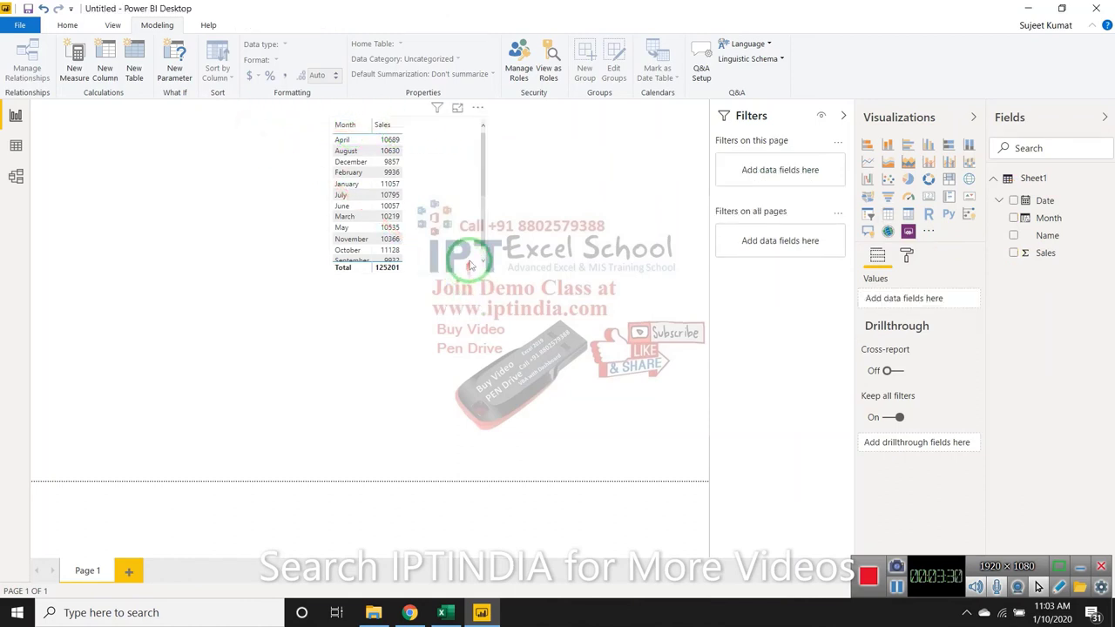
{"action": "left_click", "coordinate": [478, 266]}
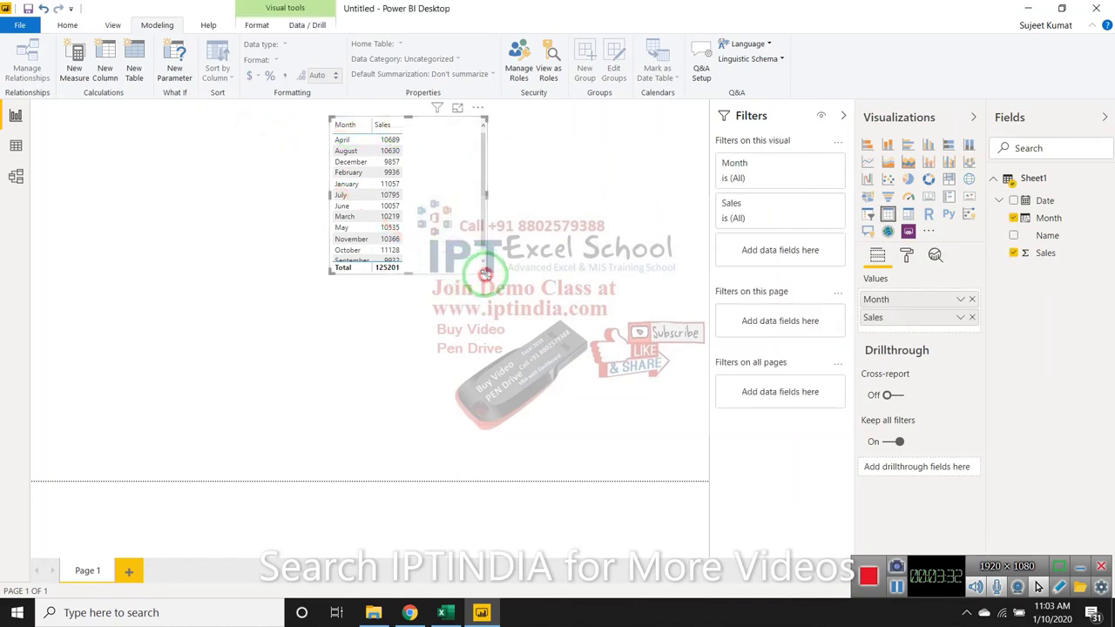
{"action": "left_click", "coordinate": [488, 278]}
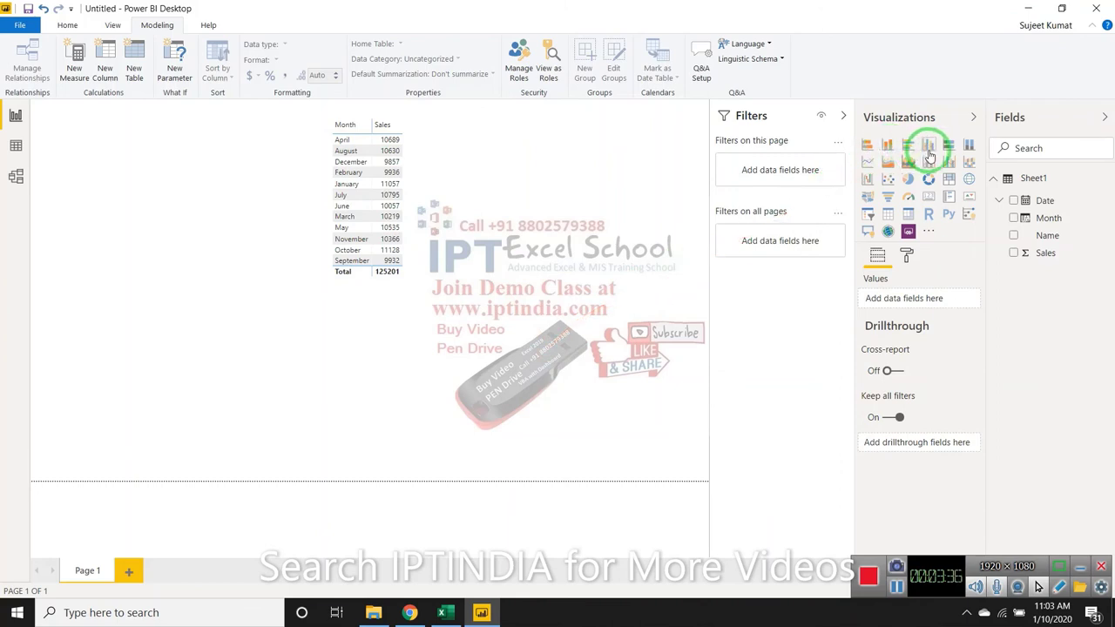
Discard an accidental empty column chart and select the Month and Sales table
{"action": "left_click", "coordinate": [929, 145]}
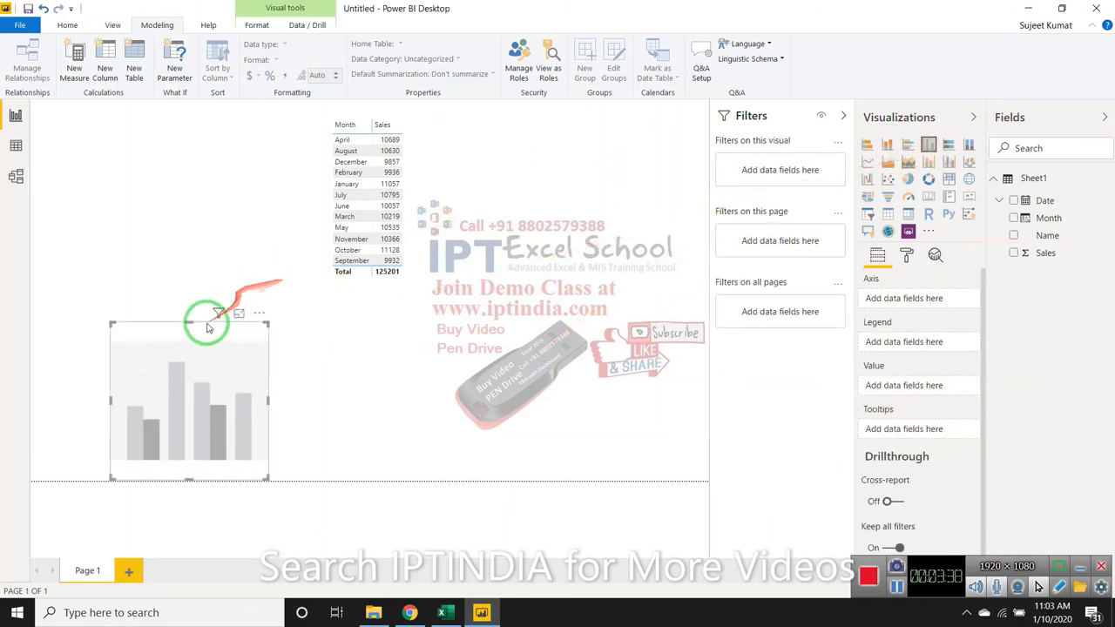
{"action": "key", "text": "Delete"}
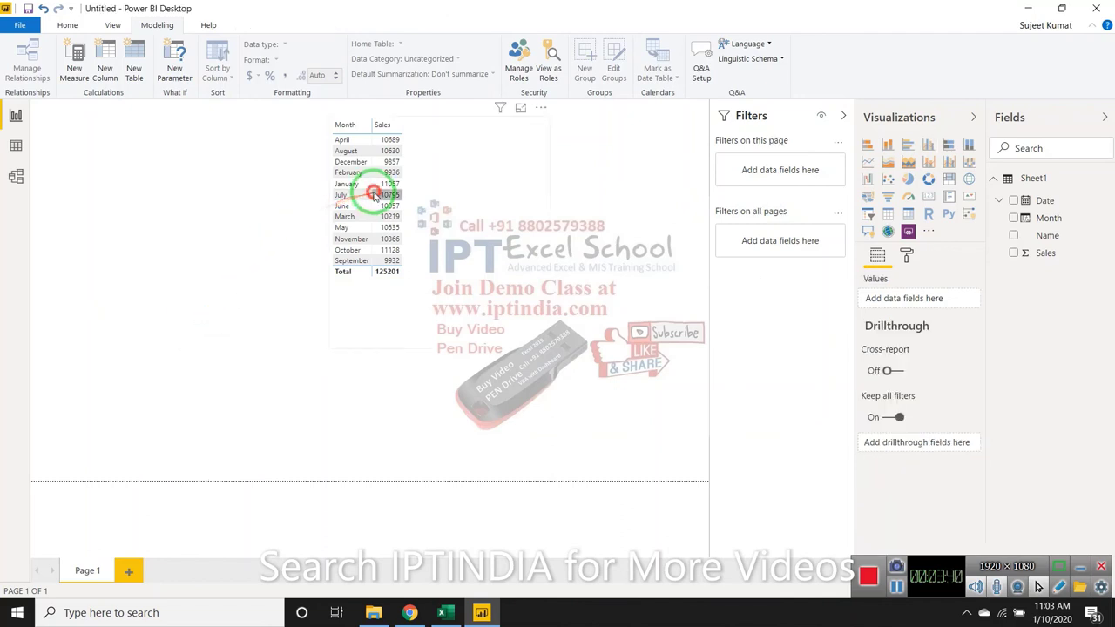
{"action": "left_click", "coordinate": [370, 193]}
{"action": "left_click", "coordinate": [542, 161]}
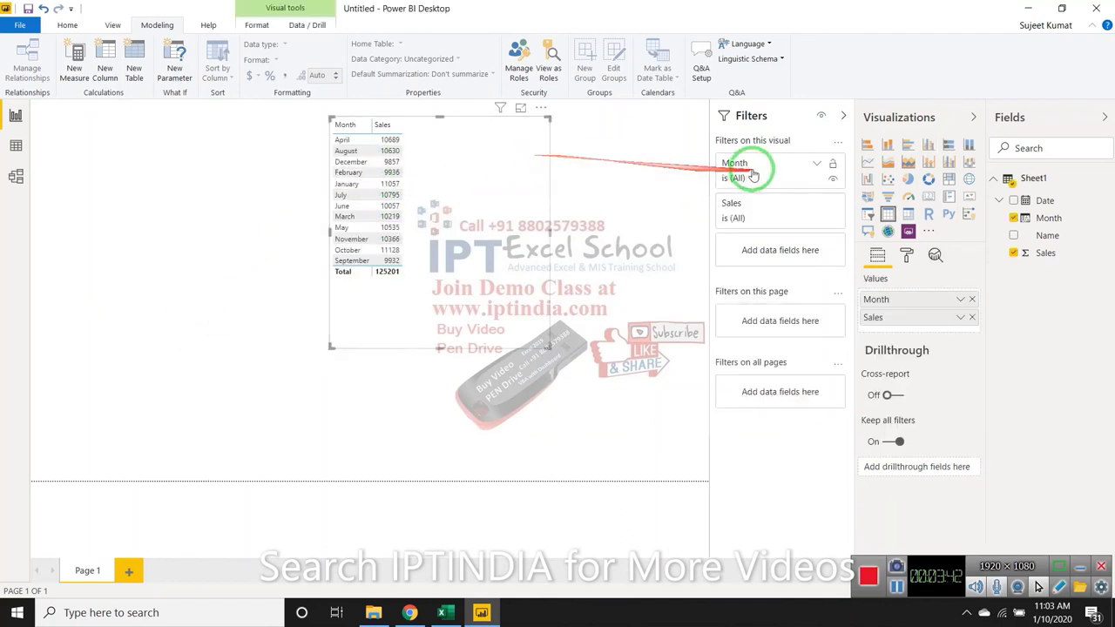
Convert the table into a clustered column chart and enlarge it
{"action": "left_click", "coordinate": [886, 150]}
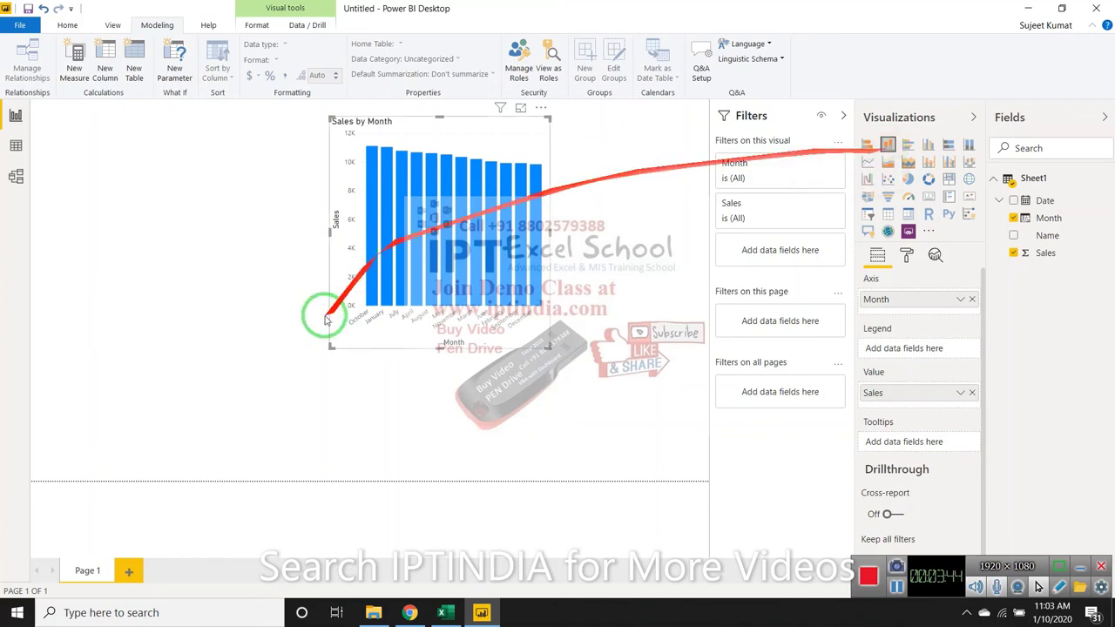
{"action": "left_click_drag", "start_coordinate": [331, 346], "coordinate": [80, 394]}
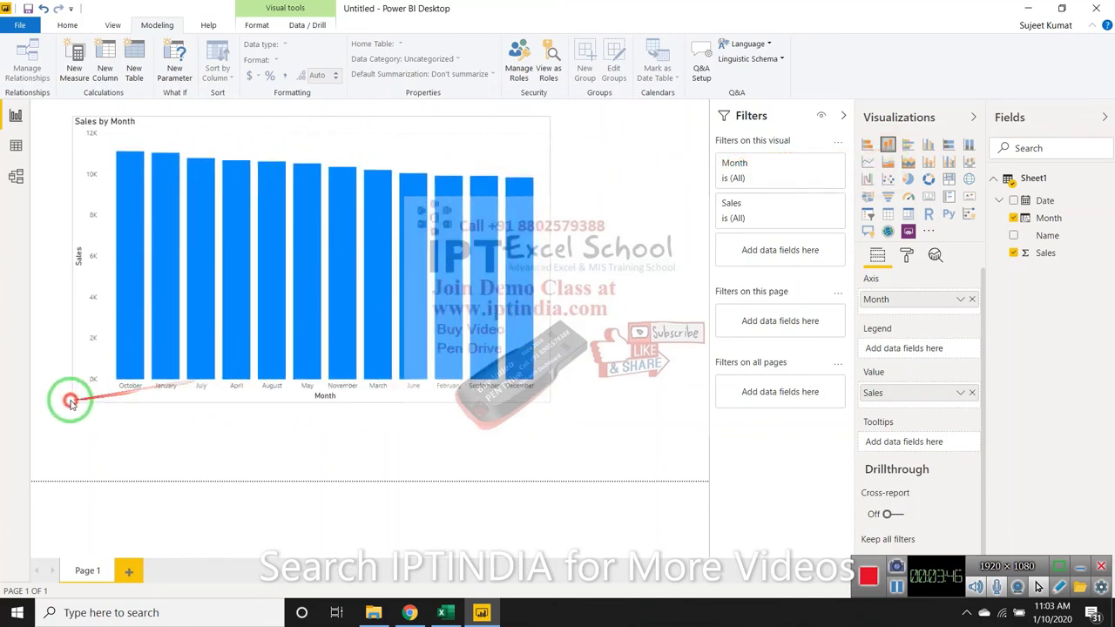
{"action": "left_click", "coordinate": [175, 424]}
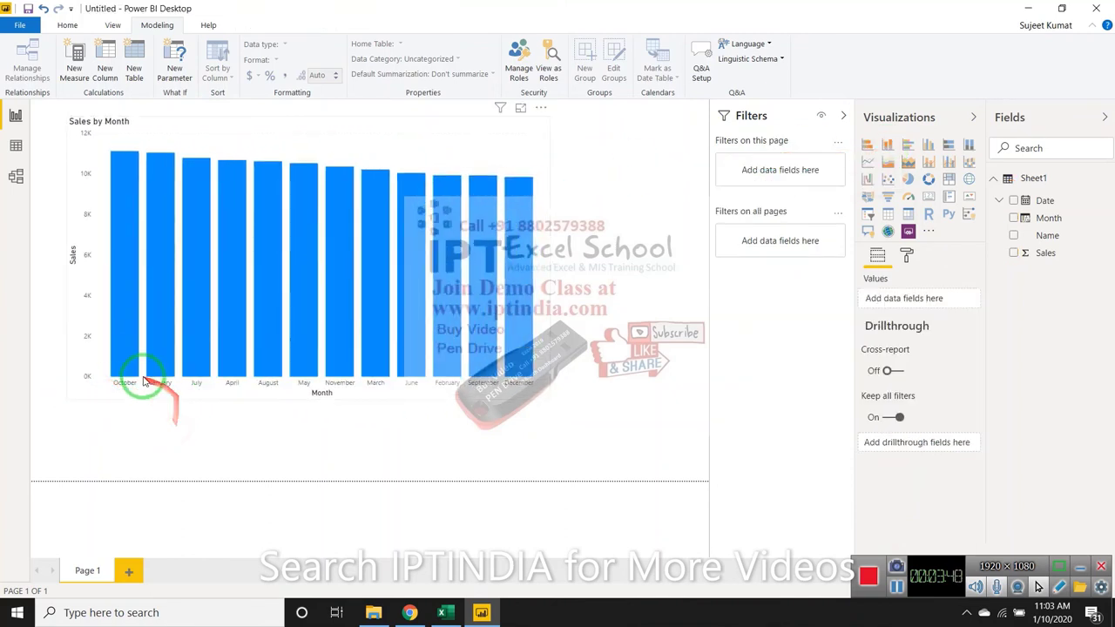
{"action": "left_click", "coordinate": [157, 388]}
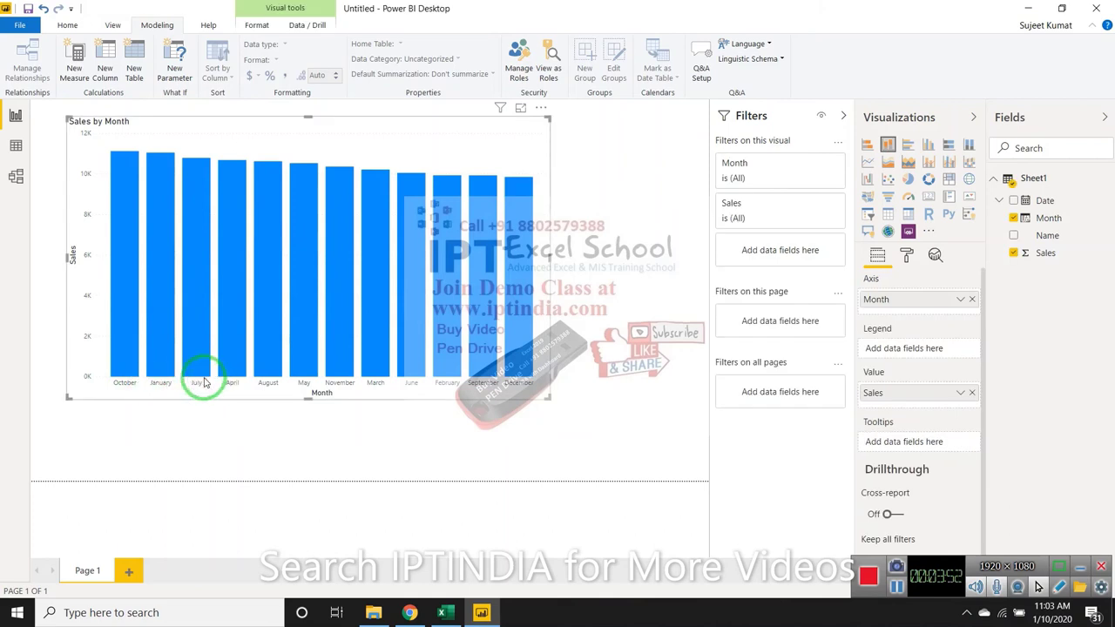
{"action": "left_click", "coordinate": [529, 399]}
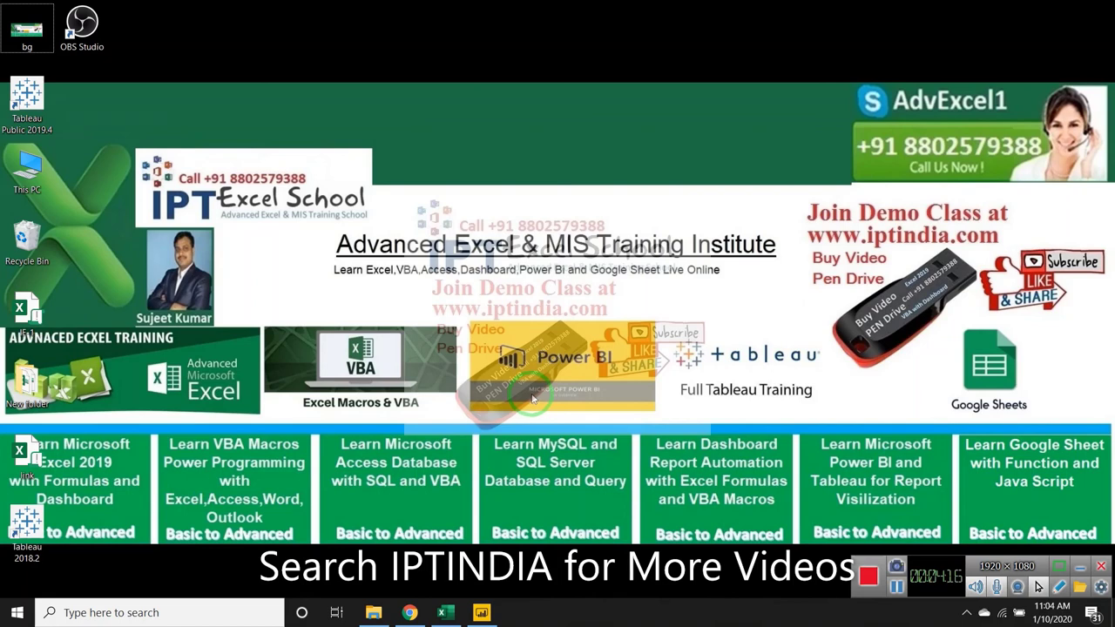
Minimize Power BI Desktop to reveal the Windows desktop
{"action": "left_click_drag", "start_coordinate": [533, 398], "coordinate": [634, 427]}
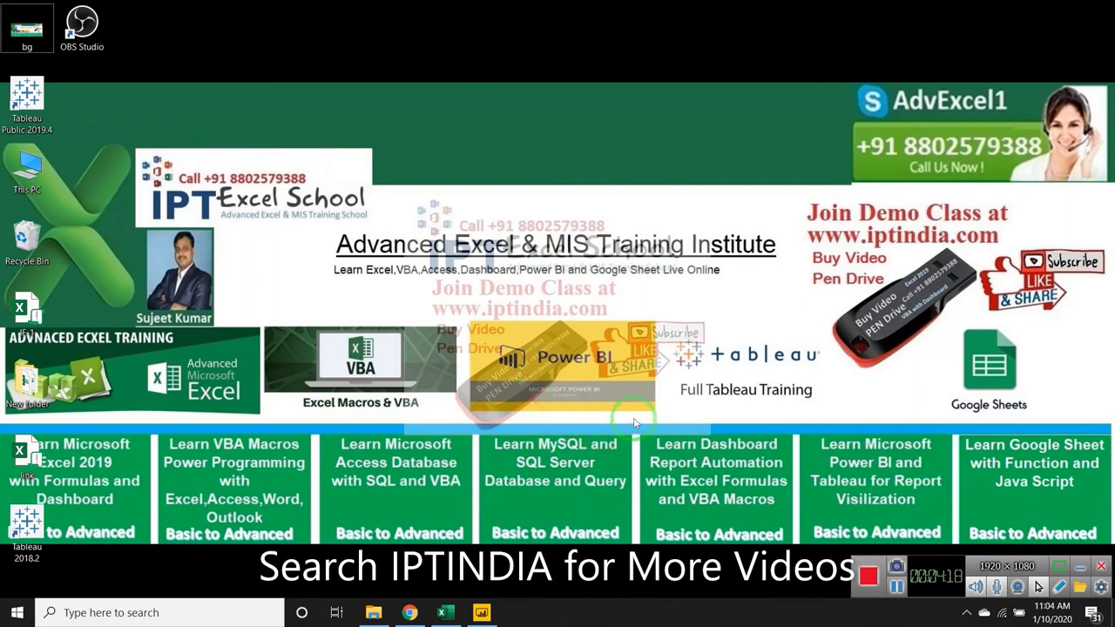